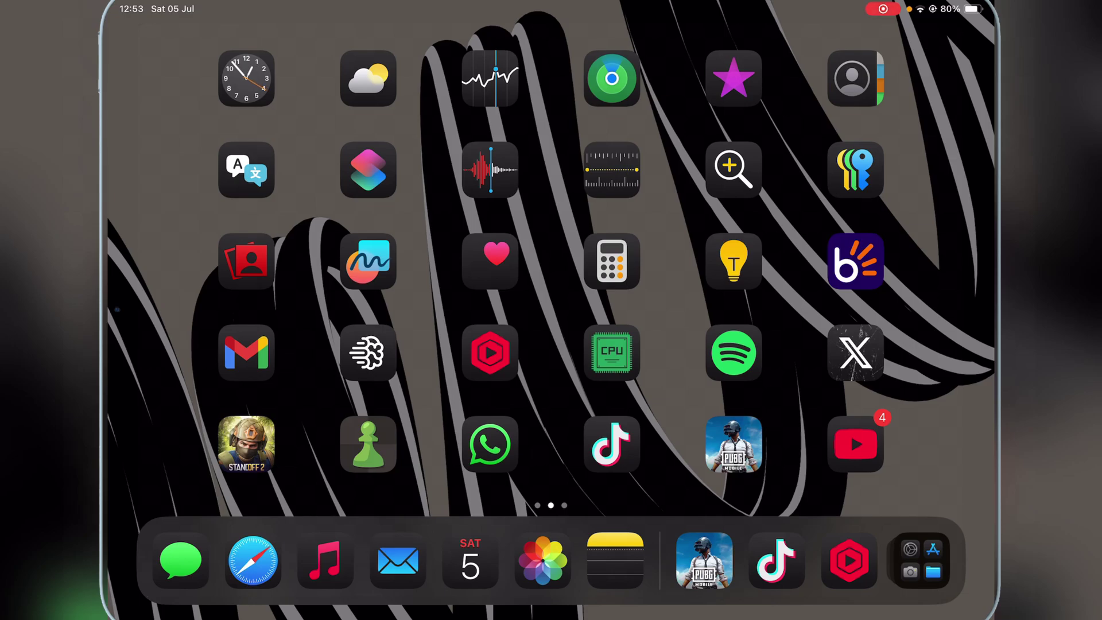
Page back and forth through the Home Screen pages out to the App Library
mouse_move(259, 302)
left_mouse_down()
mouse_move(774, 301)
mouse_move(258, 302)
left_mouse_up()
mouse_move(775, 301)
left_mouse_down()
mouse_move(259, 302)
mouse_move(775, 301)
left_mouse_up()
mouse_move(259, 301)
left_mouse_down()
mouse_move(775, 301)
mouse_move(258, 302)
left_mouse_up()
mouse_move(774, 301)
left_mouse_down()
mouse_move(258, 302)
mouse_move(775, 301)
left_mouse_up()
mouse_move(259, 301)
left_mouse_down()
mouse_move(775, 302)
mouse_move(258, 301)
left_mouse_up()
mouse_move(774, 302)
left_mouse_down()
mouse_move(258, 302)
mouse_move(775, 302)
left_mouse_up()
mouse_move(259, 302)
left_mouse_down()
mouse_move(775, 302)
mouse_move(259, 301)
left_mouse_up()
mouse_move(775, 302)
left_mouse_down()
mouse_move(259, 301)
mouse_move(775, 302)
left_mouse_up()
mouse_move(259, 301)
left_mouse_down()
mouse_move(775, 302)
mouse_move(259, 301)
left_mouse_up()
mouse_move(775, 302)
left_mouse_down()
mouse_move(259, 302)
mouse_move(775, 302)
left_mouse_up()
Return from the App Library past the second page to the widgets page
left_click_drag(258, 302, 775, 302)
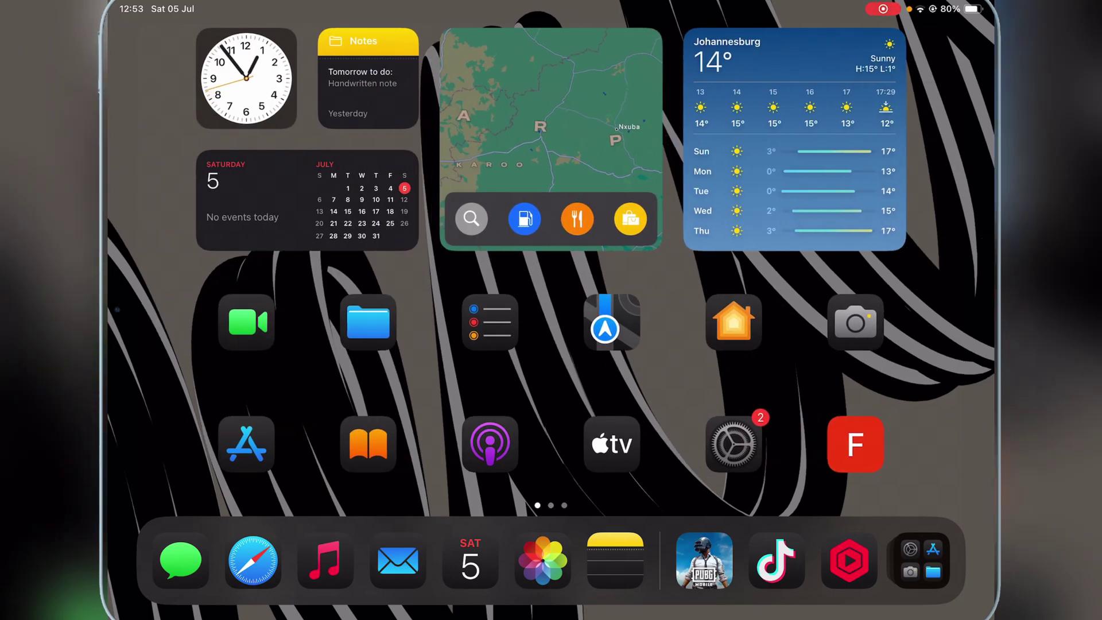
left_click_drag(775, 301, 258, 302)
mouse_move(775, 301)
left_mouse_down()
mouse_move(259, 302)
mouse_move(775, 302)
left_mouse_up()
left_click_drag(258, 302, 775, 302)
Search the App Store for 'Gamma' and open the Gamma - PS 1 Game Emulator page
left_click(247, 445)
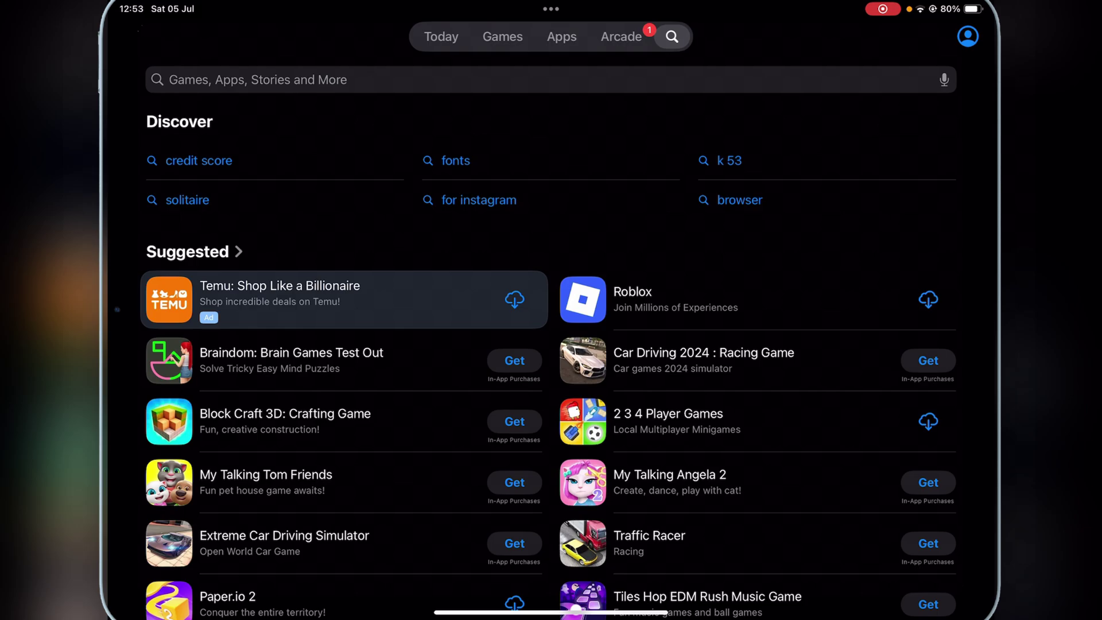
left_click(551, 79)
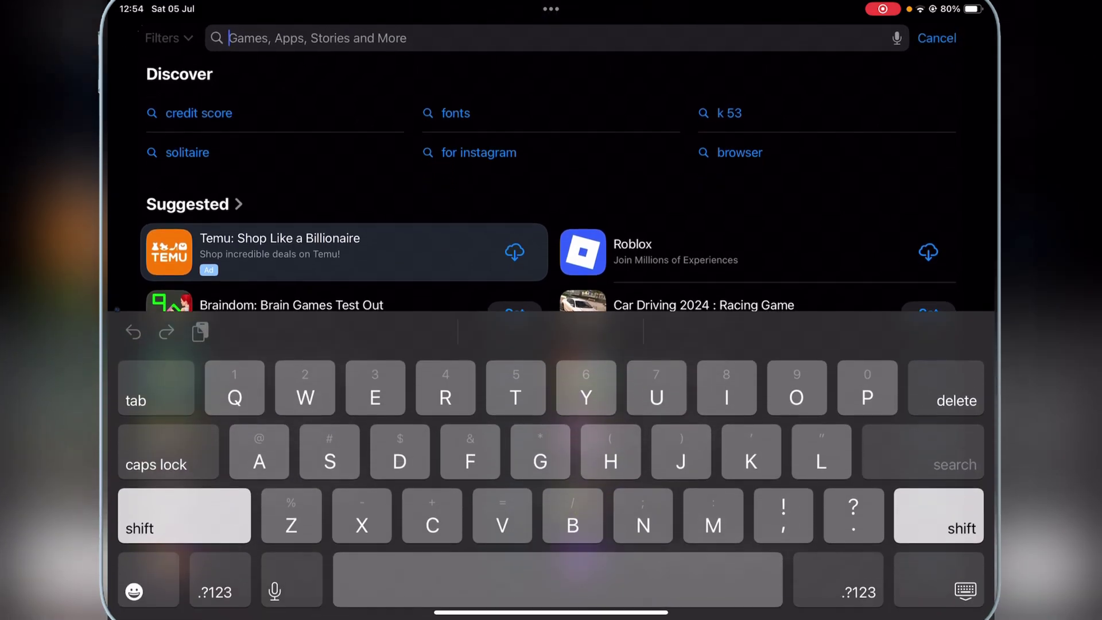
type("Gamma")
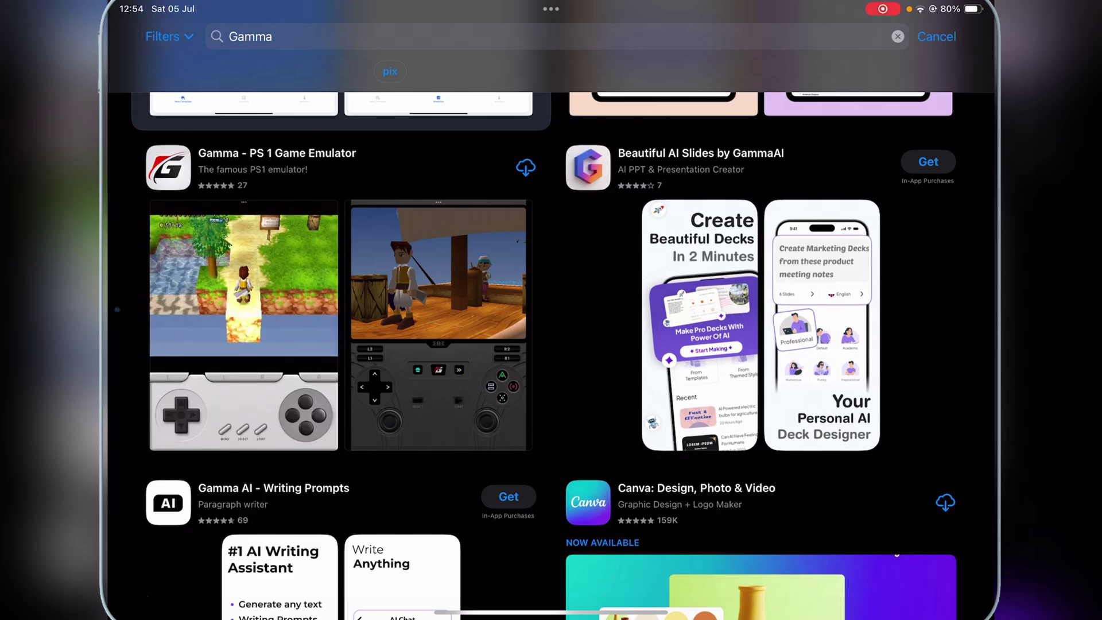
left_click(276, 152)
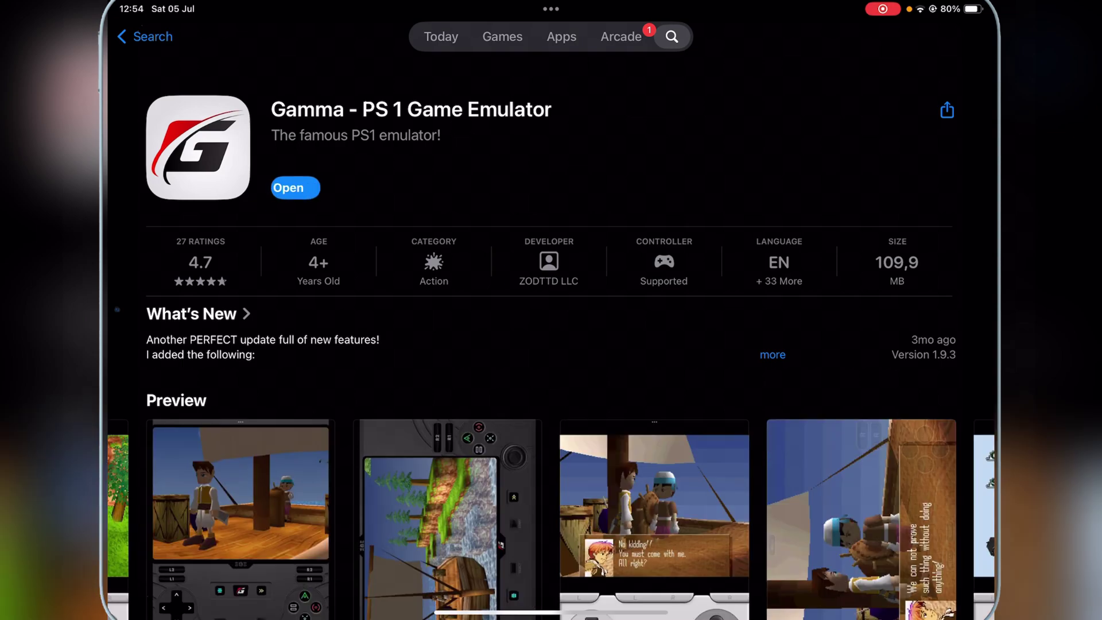
Launch Gamma, dismiss the terms, decline tracking, and close the What's New notes
left_click(299, 188)
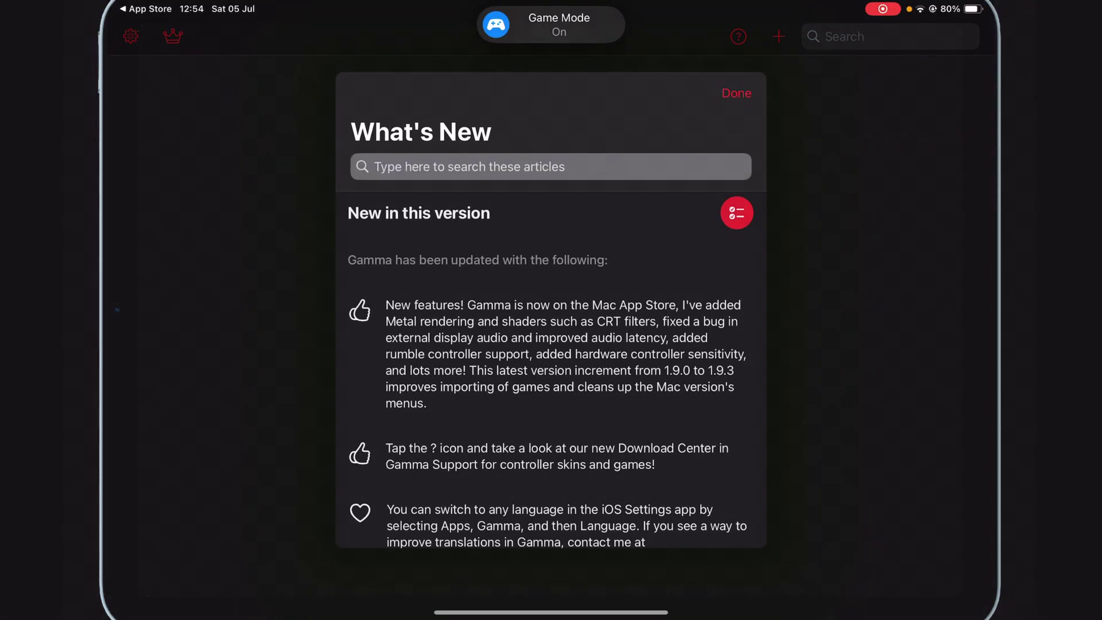
left_click(551, 379)
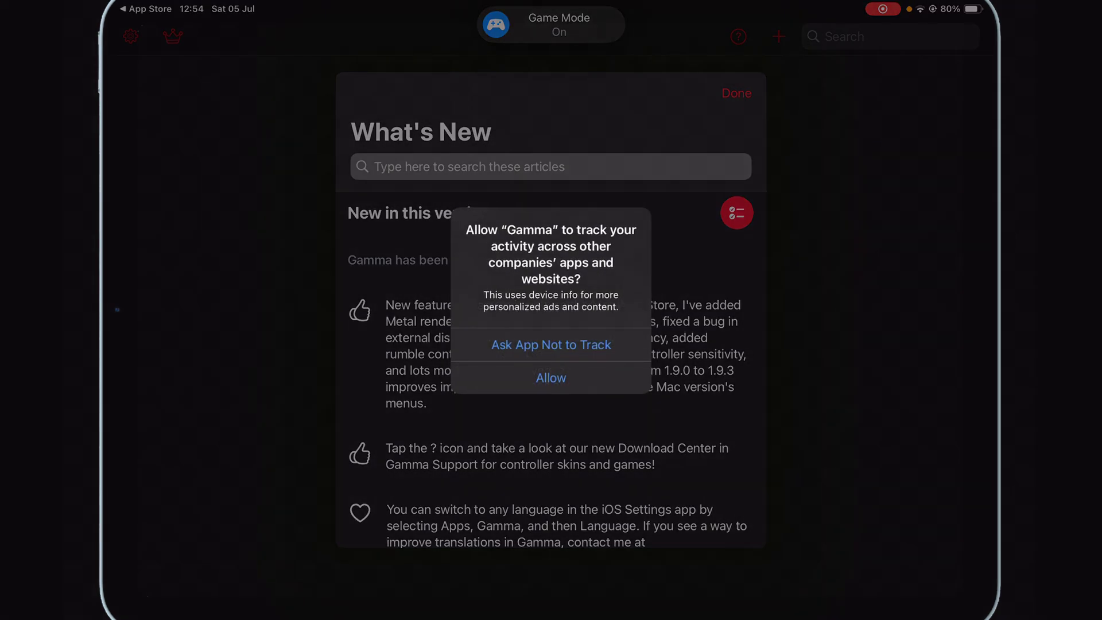
left_click(551, 344)
left_click(736, 93)
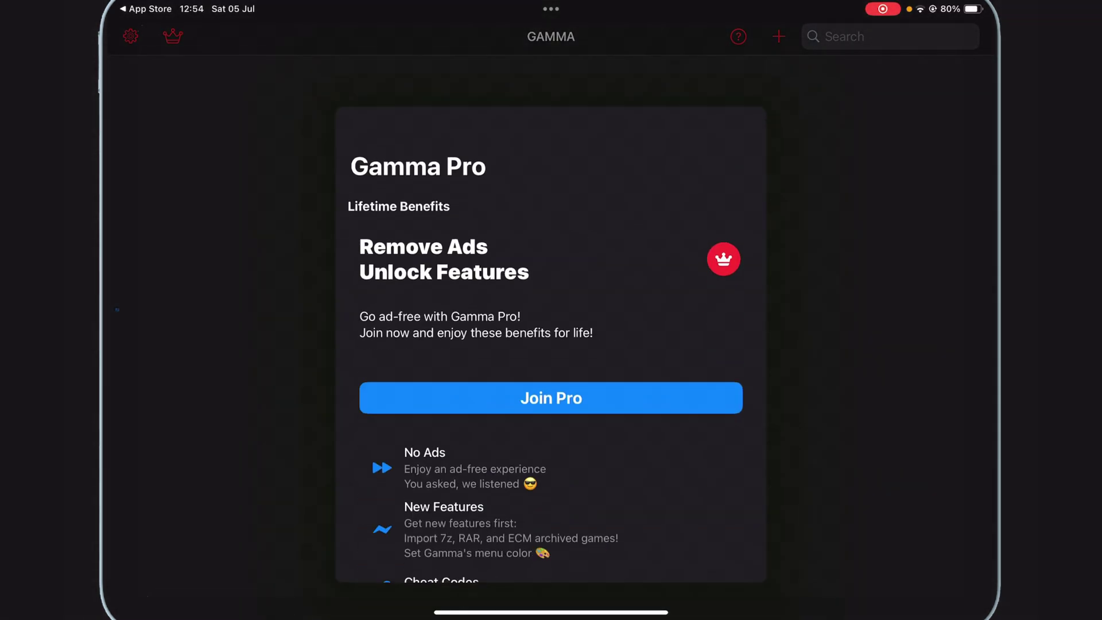
scroll(552, 344, "down", 5)
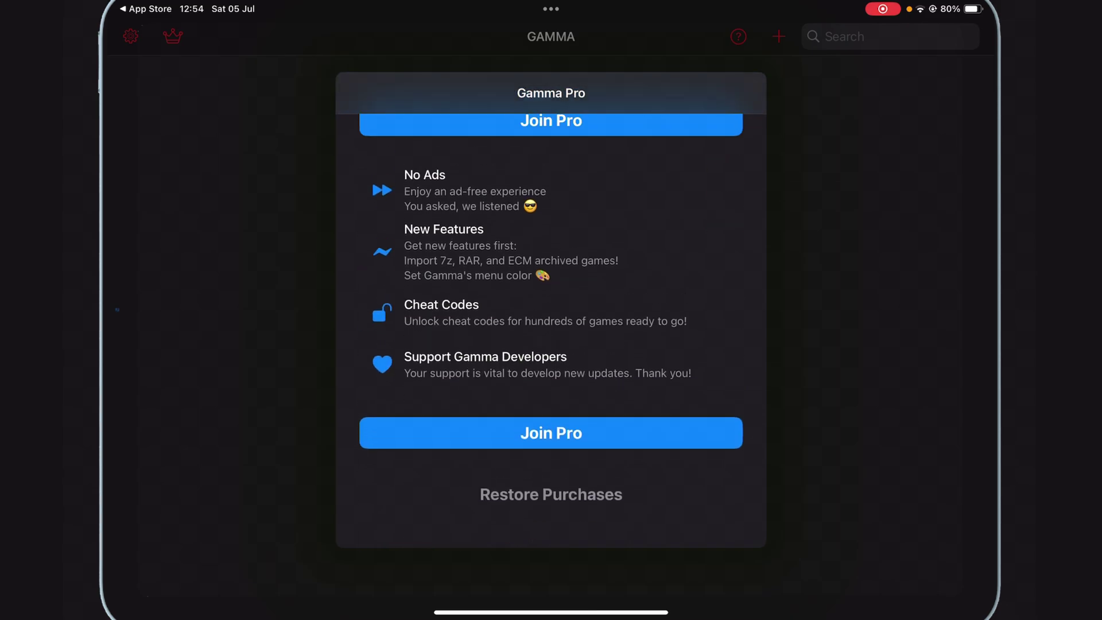
scroll(551, 345, "up", 5)
left_click_drag(551, 129, 551, 431)
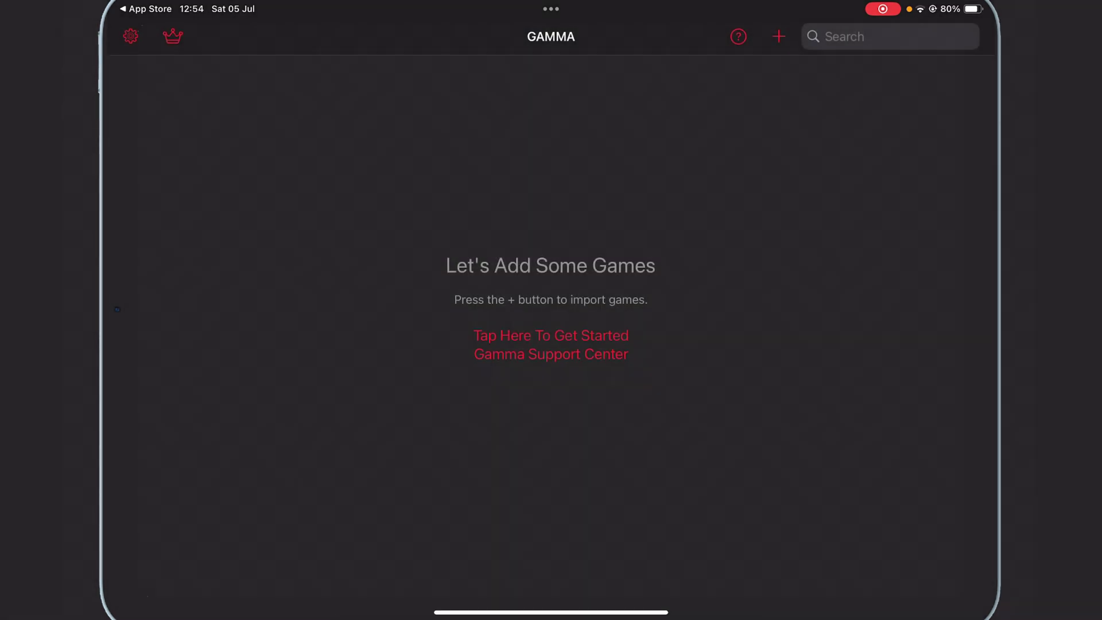
left_click(129, 37)
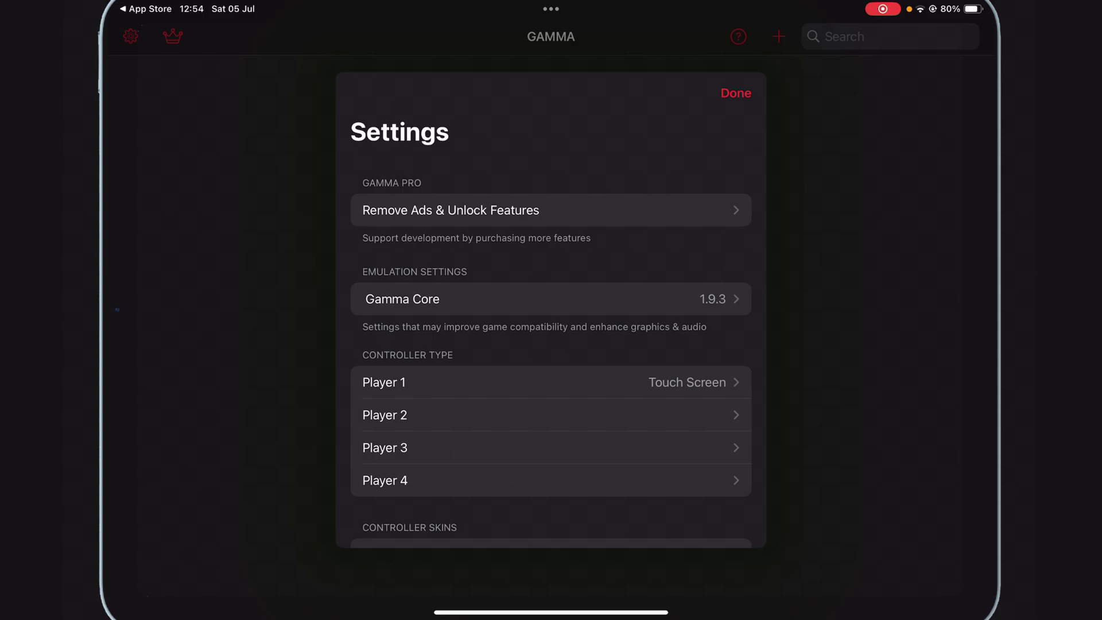
scroll(552, 344, "down", 2)
left_click(516, 185)
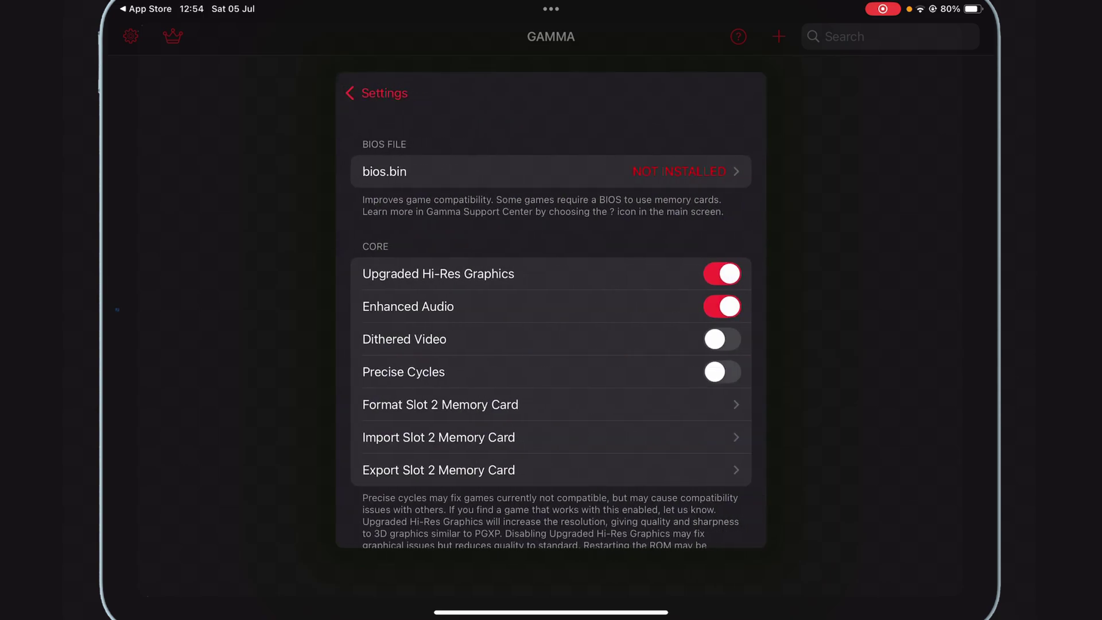
scroll(551, 345, "down", 2)
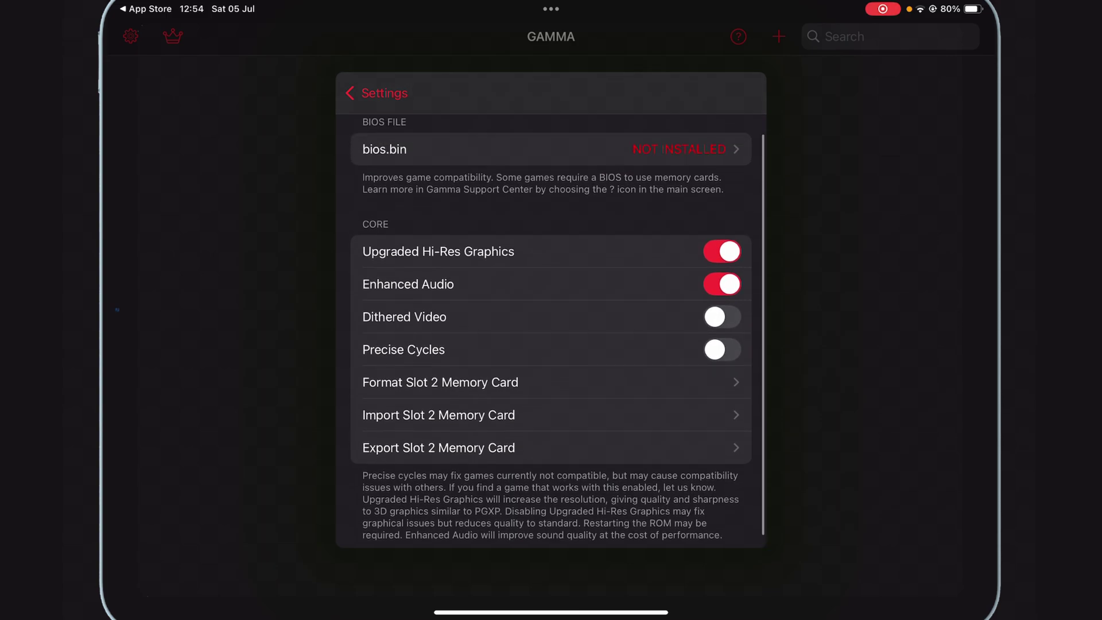
left_click(380, 93)
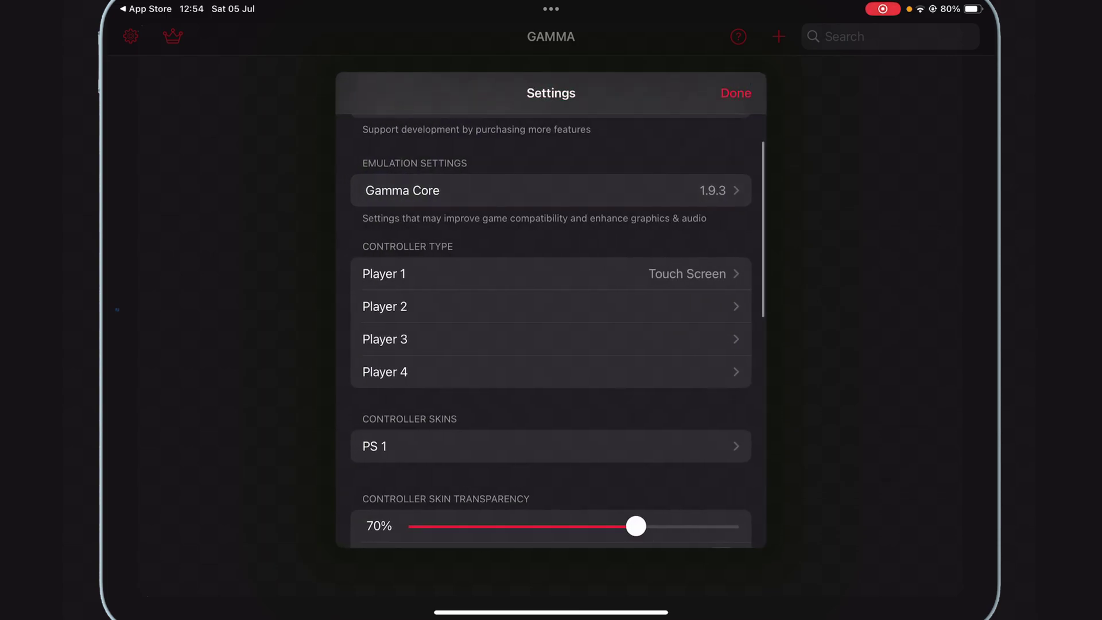
scroll(551, 344, "down", 4)
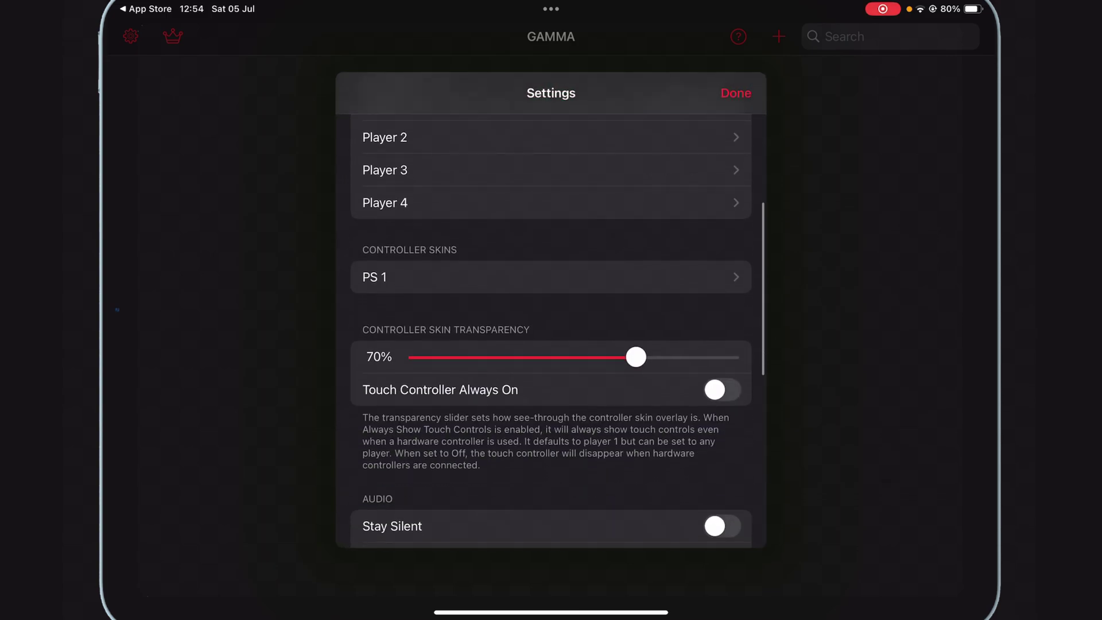
left_click(550, 276)
scroll(552, 345, "down", 3)
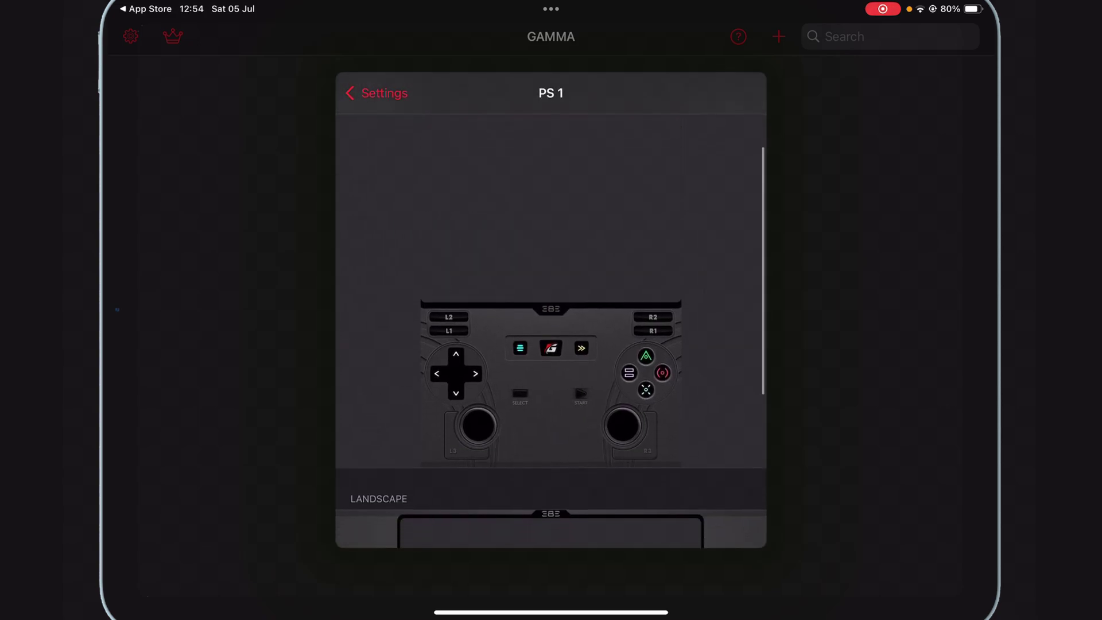
scroll(552, 344, "down", 3)
left_click(551, 387)
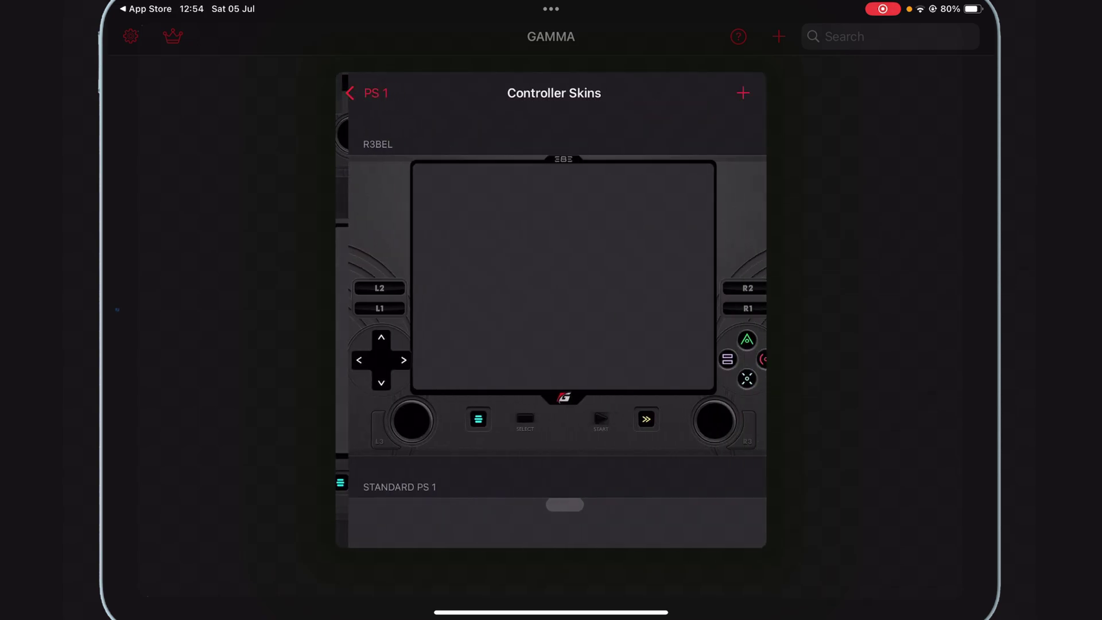
left_click(362, 93)
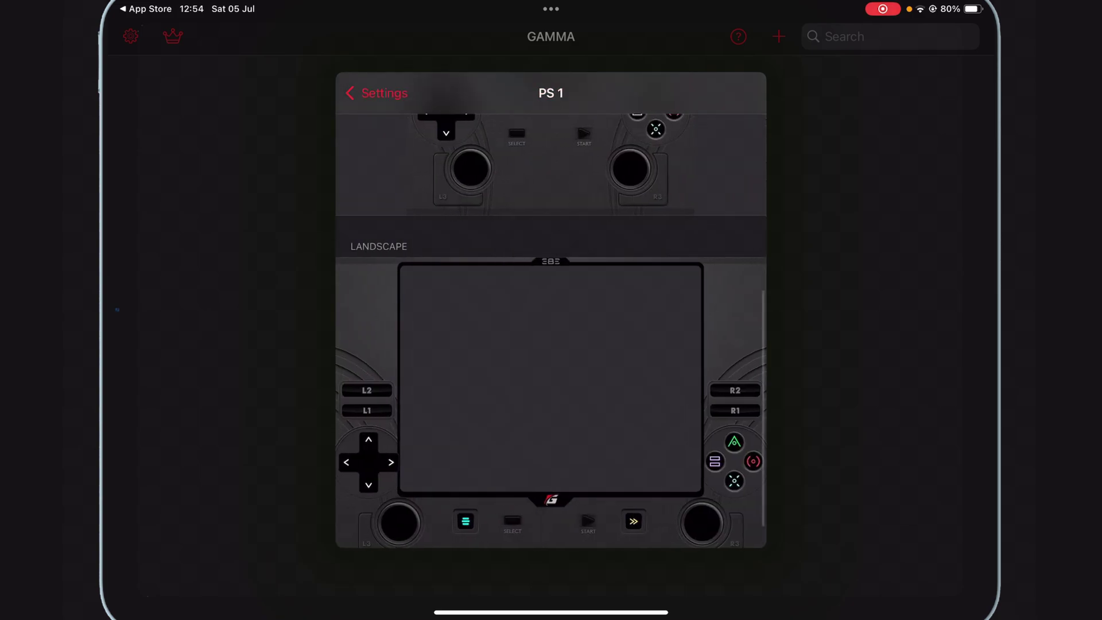
left_click(379, 93)
scroll(551, 345, "down", 3)
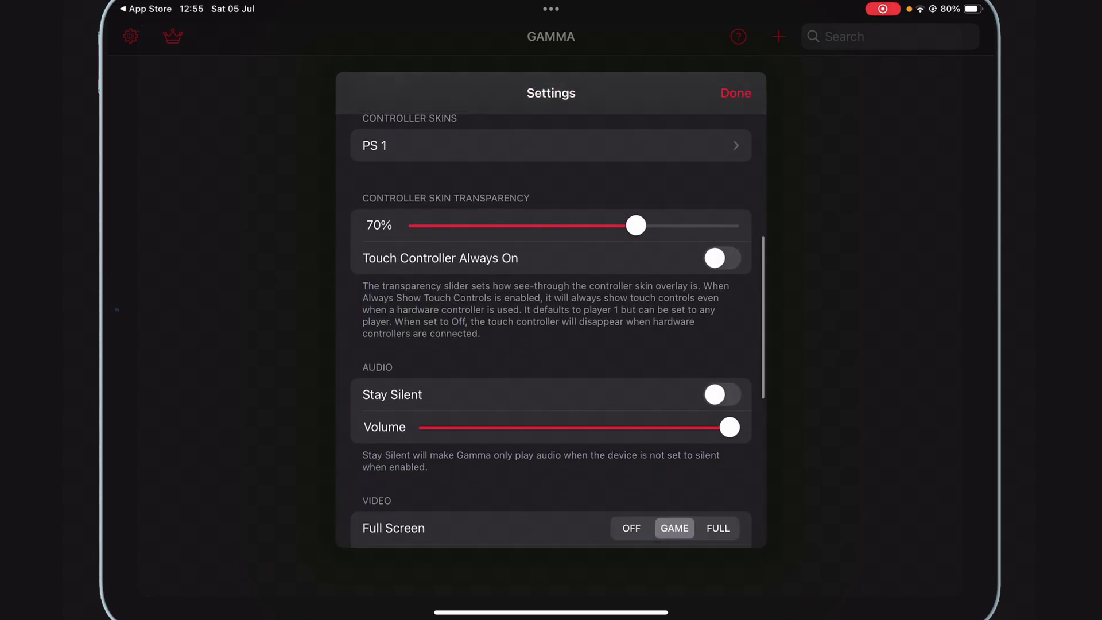
scroll(552, 344, "down", 5)
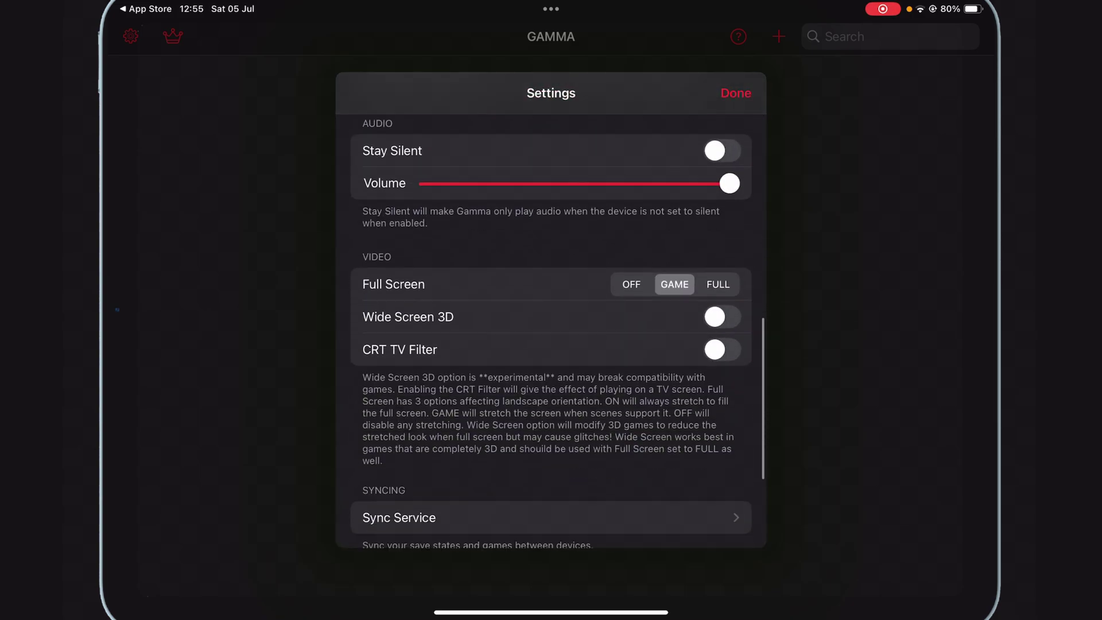
scroll(551, 344, "down", 5)
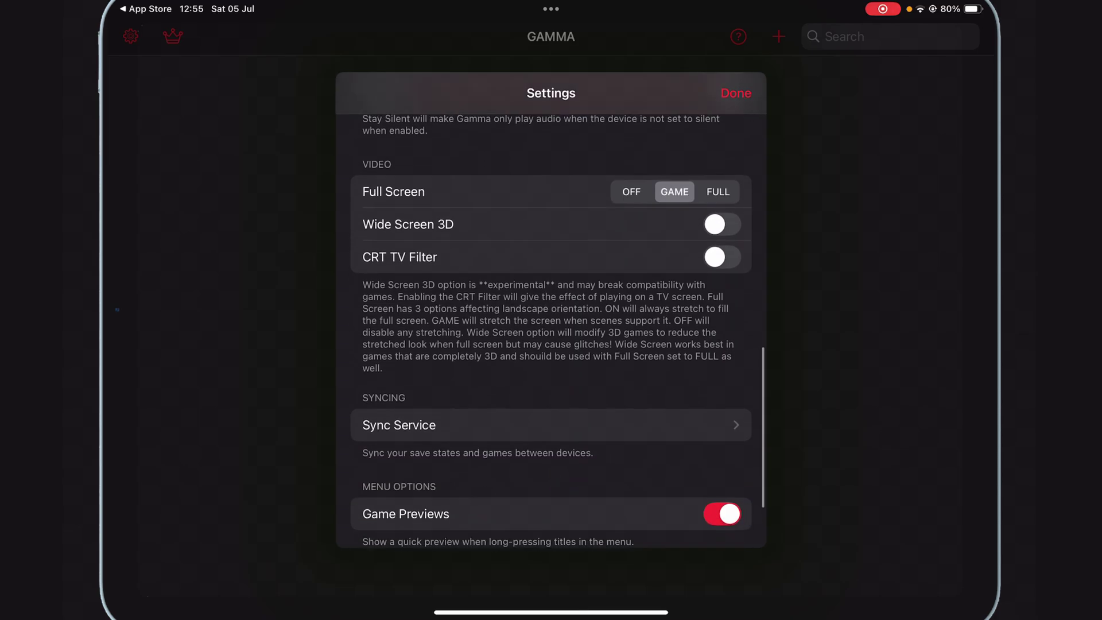
scroll(551, 345, "down", 3)
scroll(551, 344, "up", 5)
scroll(552, 345, "up", 8)
scroll(551, 345, "up", 5)
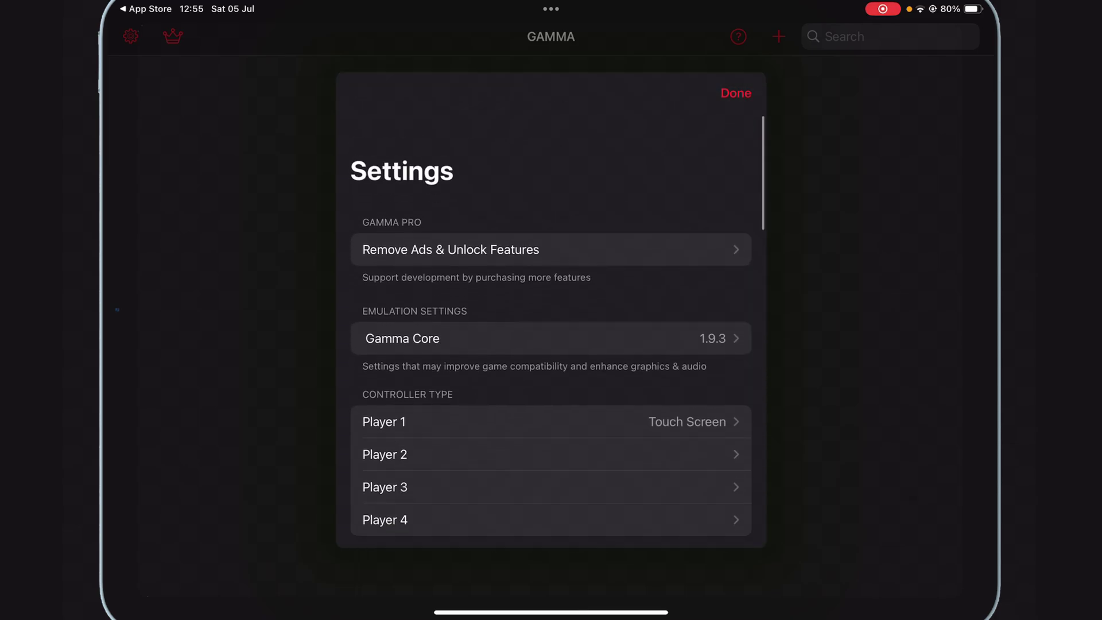
left_click(736, 93)
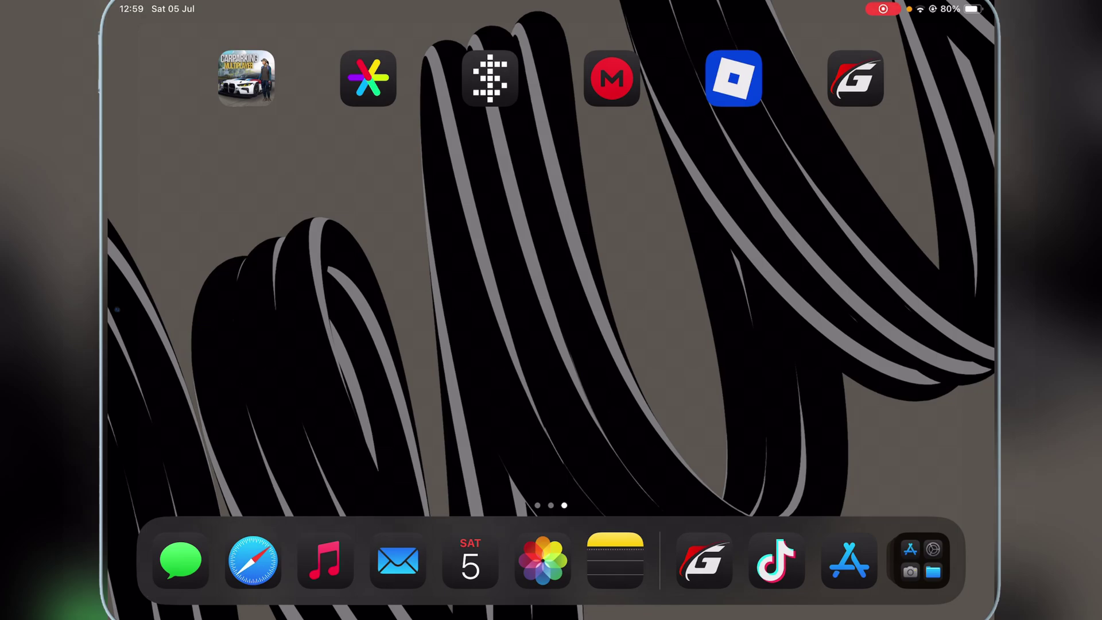
scroll(550, 311, "left", 5)
scroll(551, 310, "left", 5)
scroll(551, 309, "right", 5)
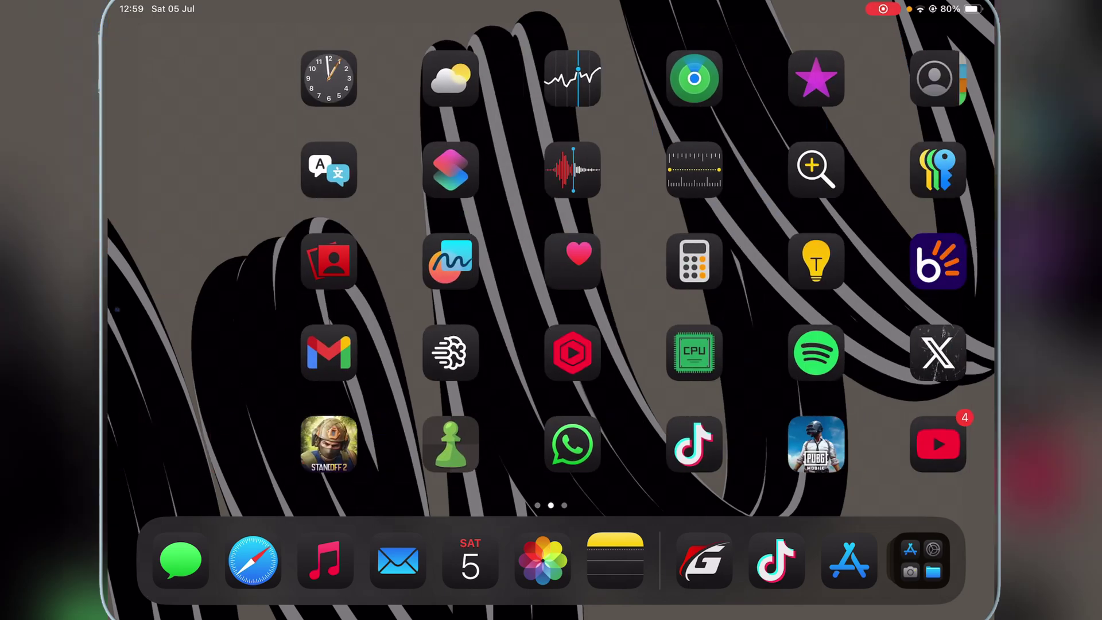
scroll(551, 310, "right", 5)
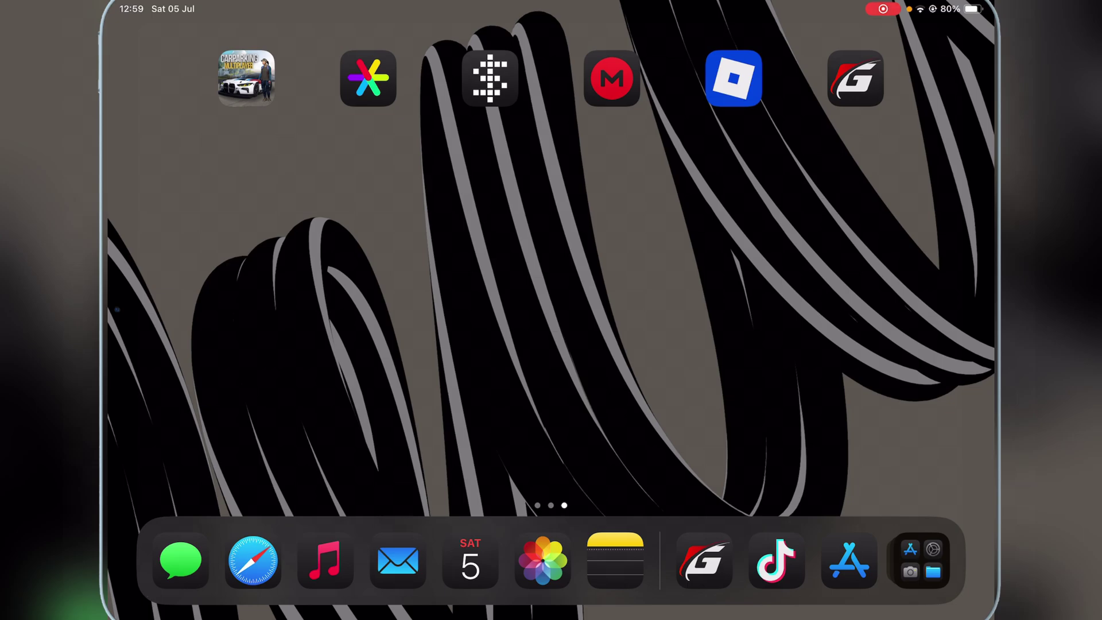
scroll(551, 310, "left", 5)
scroll(551, 310, "left", 5)
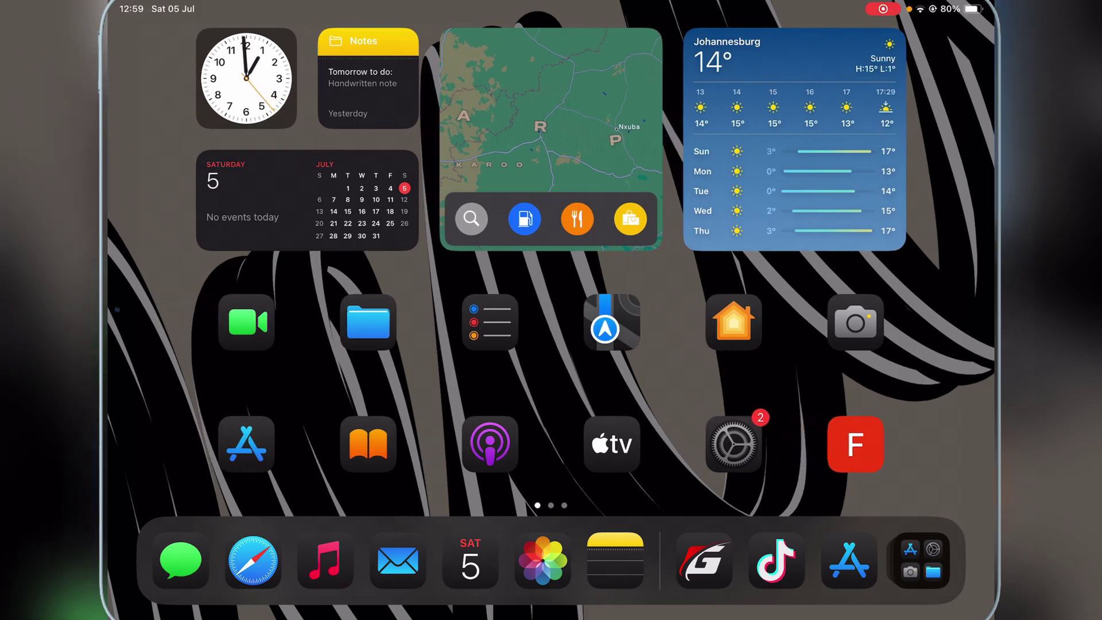
Search Files for 'Tom' to find Tomb Raider (USA) (Rev 1).zip, then go home
left_click(368, 323)
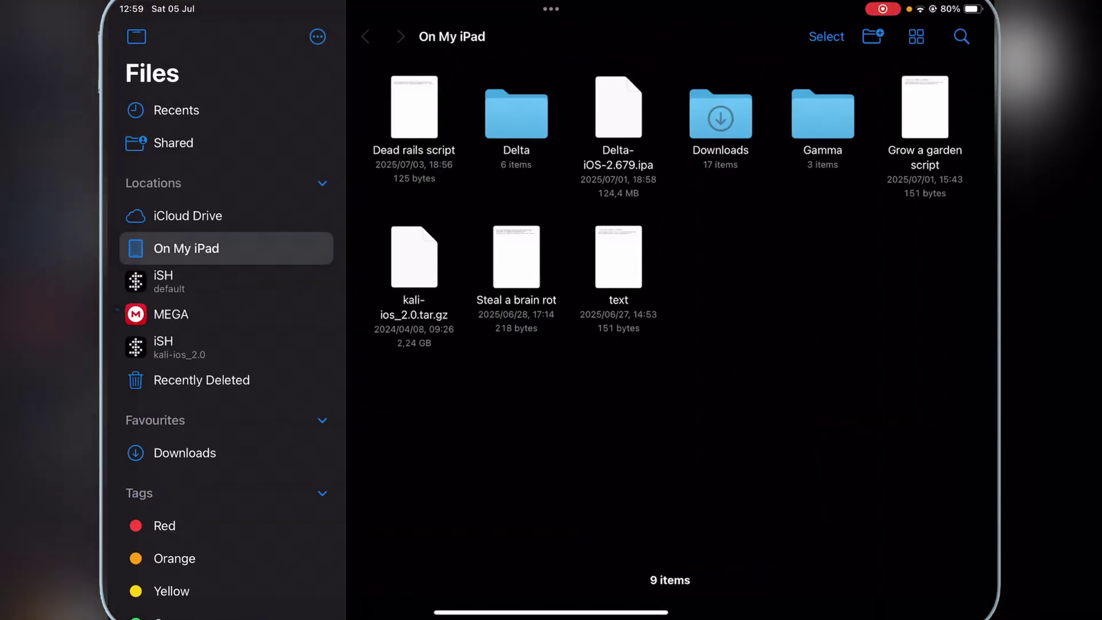
left_click(827, 36)
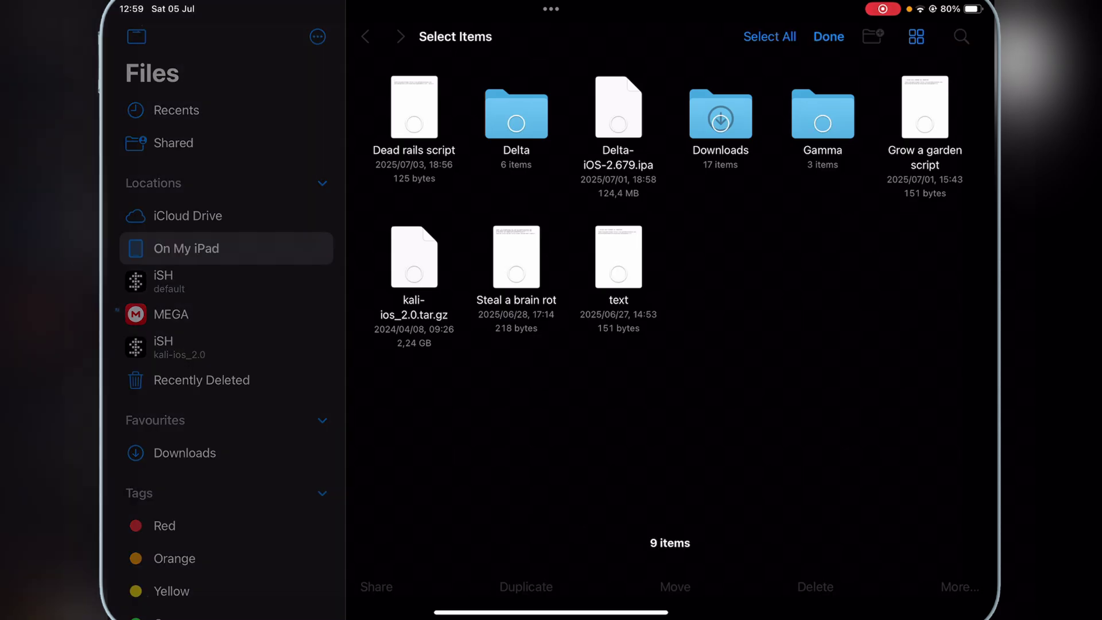
left_click(829, 37)
left_click(962, 36)
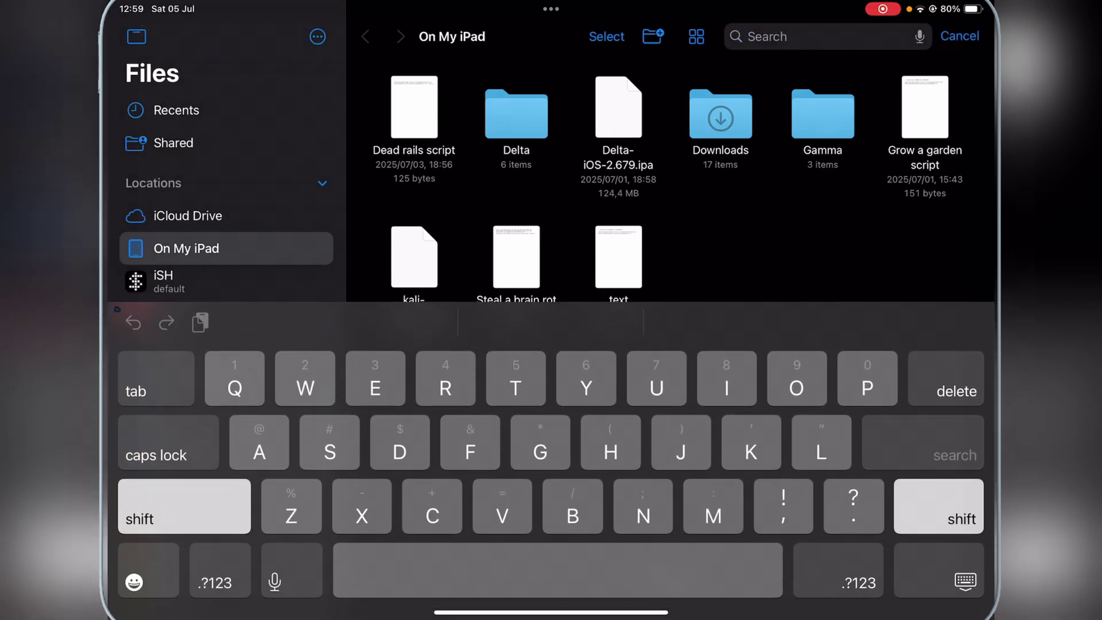
type("Tom")
key("Return")
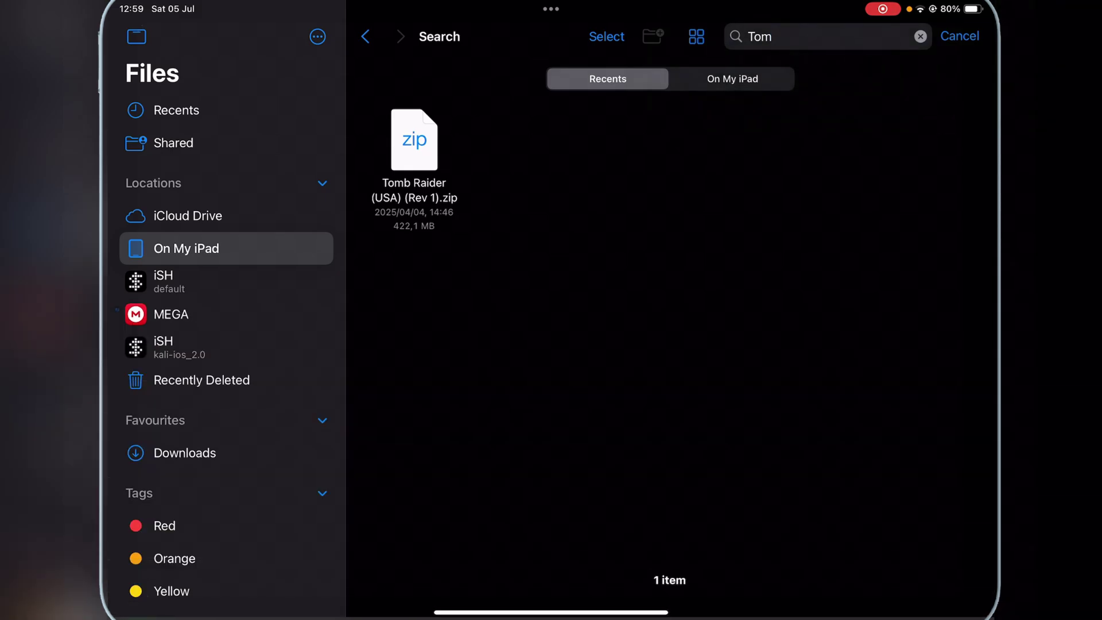
left_click(606, 36)
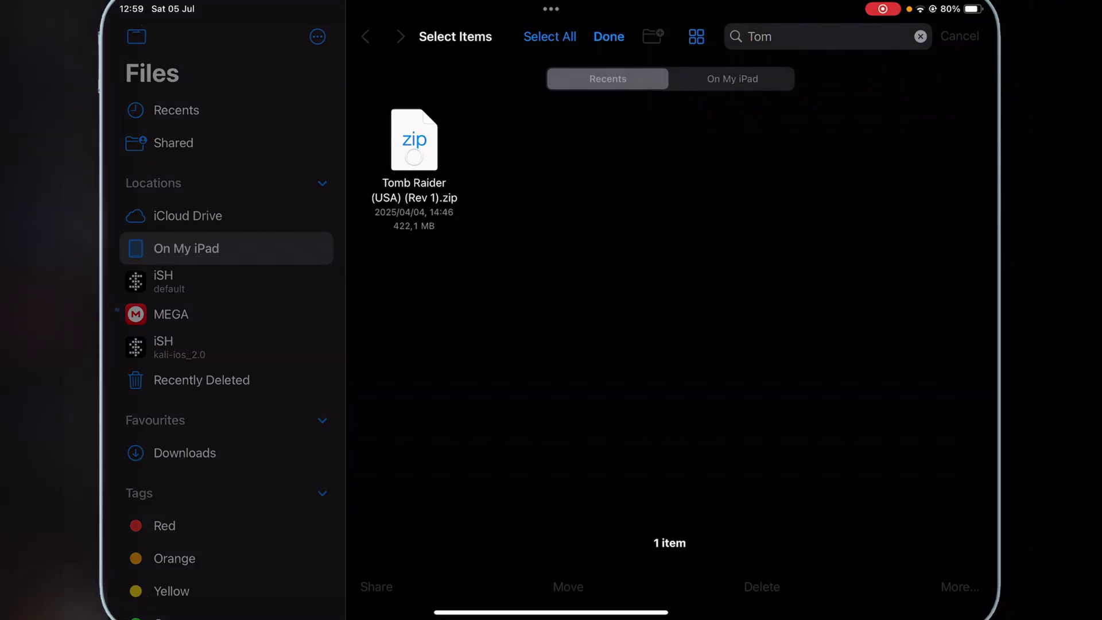
left_click_drag(550, 613, 551, 344)
scroll(550, 310, "right", 2)
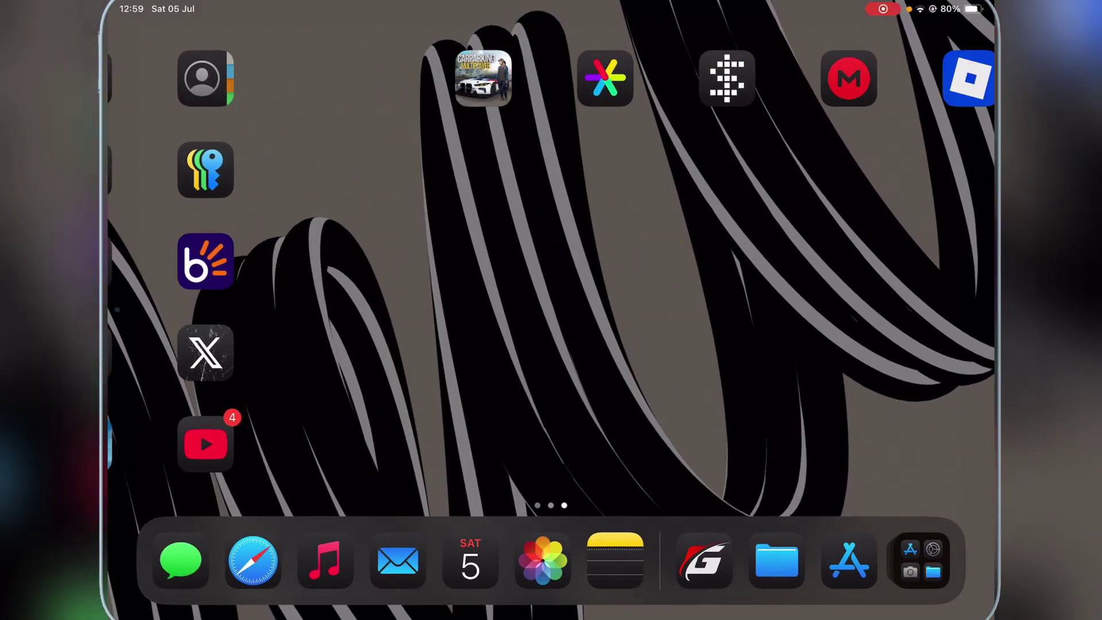
Open Gamma's Files on Device picker and search it for 'Tomb'
left_click(855, 79)
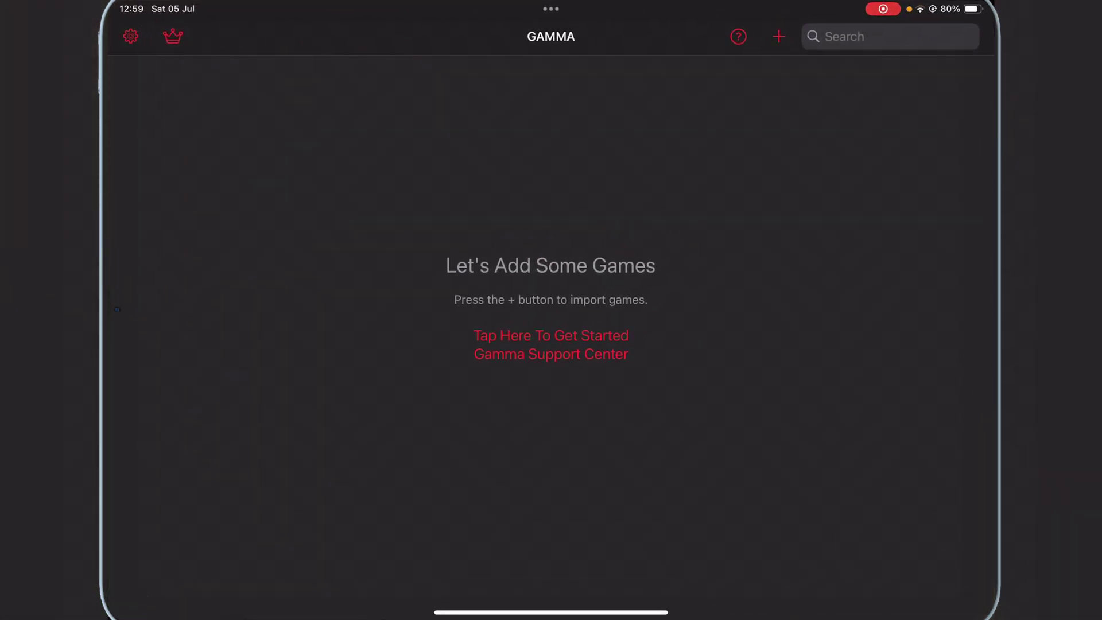
left_click(778, 36)
left_click(705, 144)
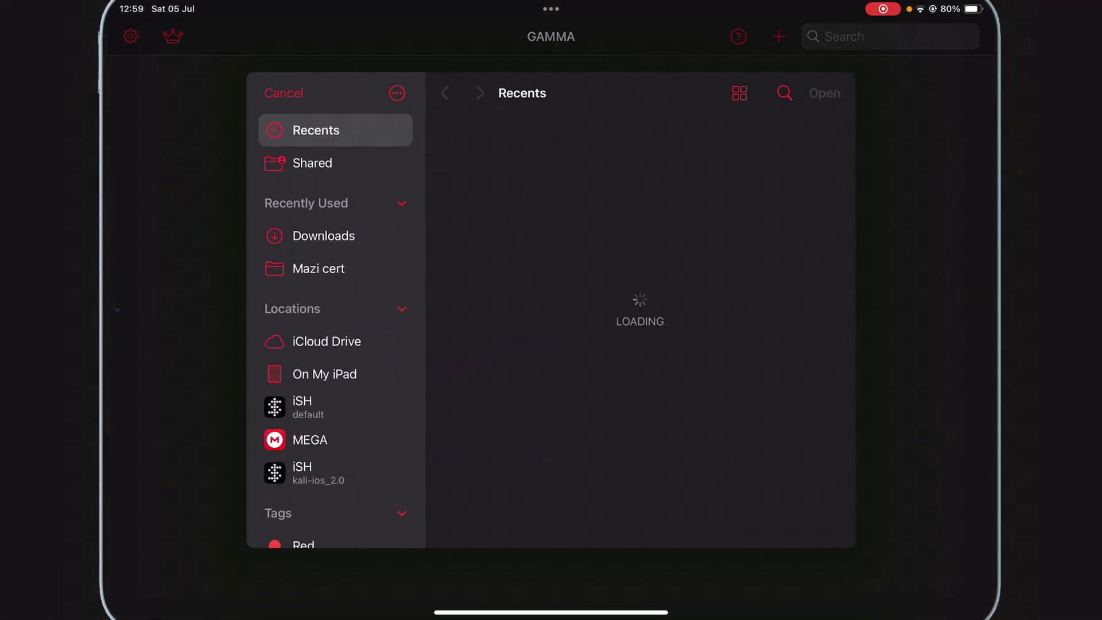
left_click(325, 375)
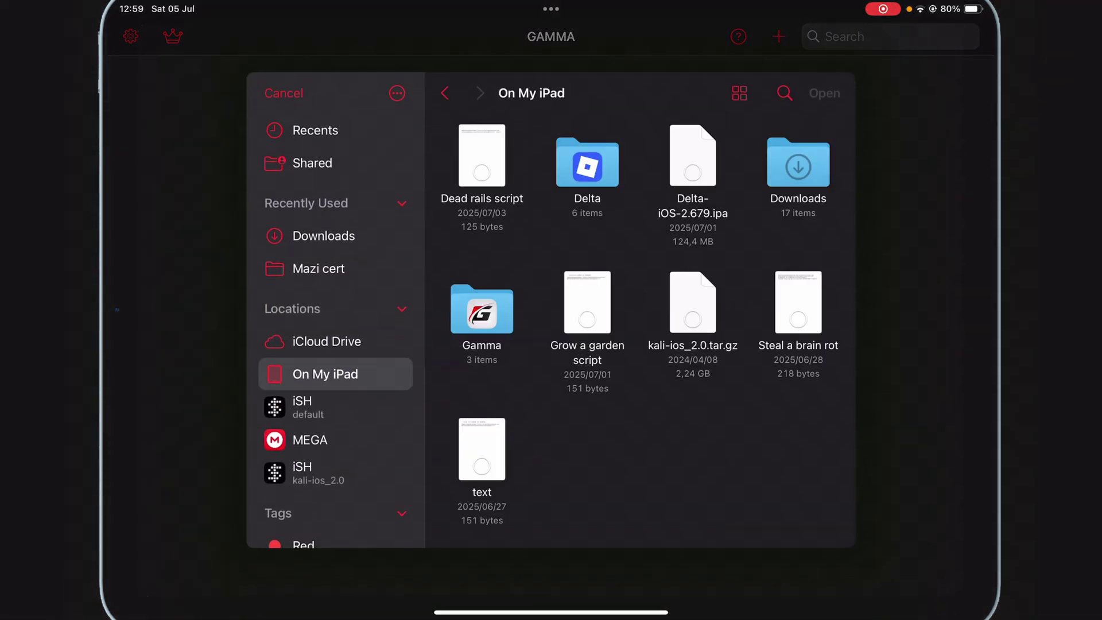
left_click(784, 93)
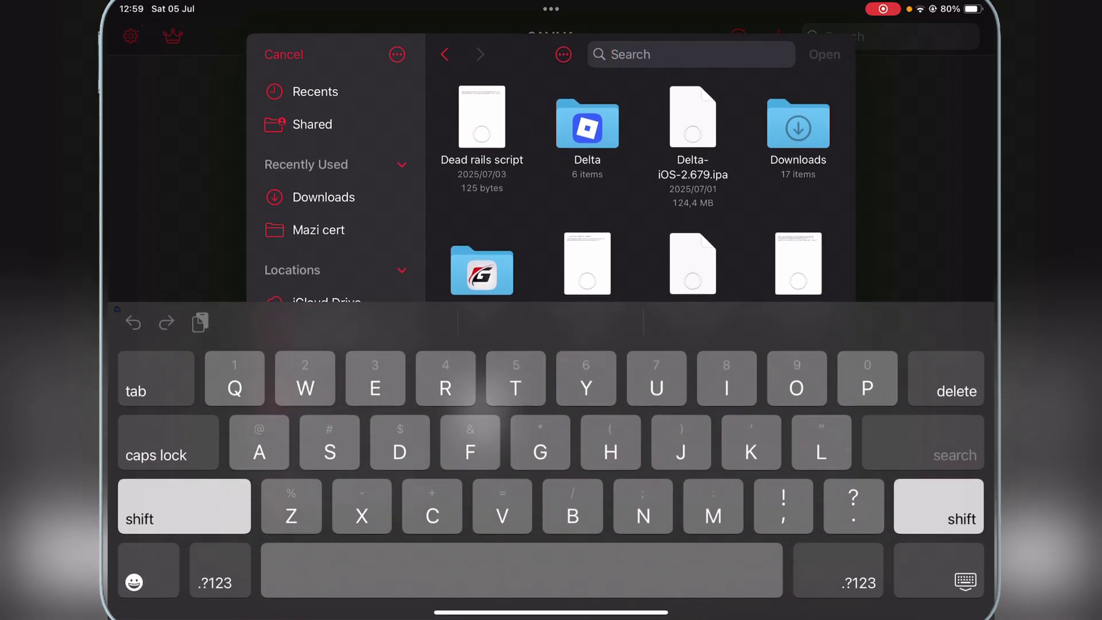
type("To")
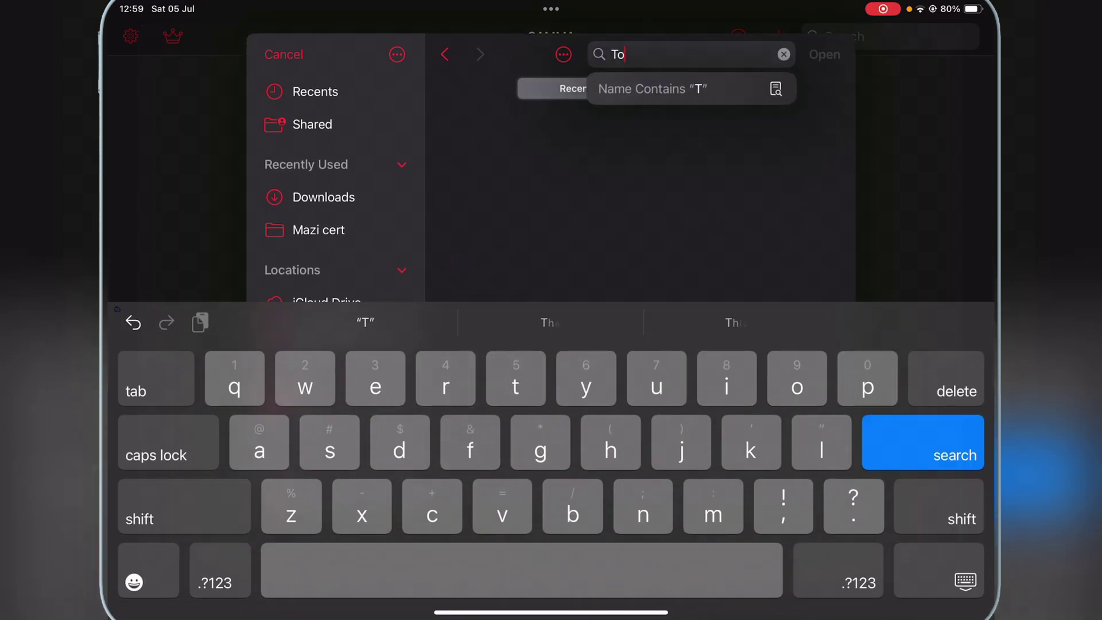
type("mb")
key("Return")
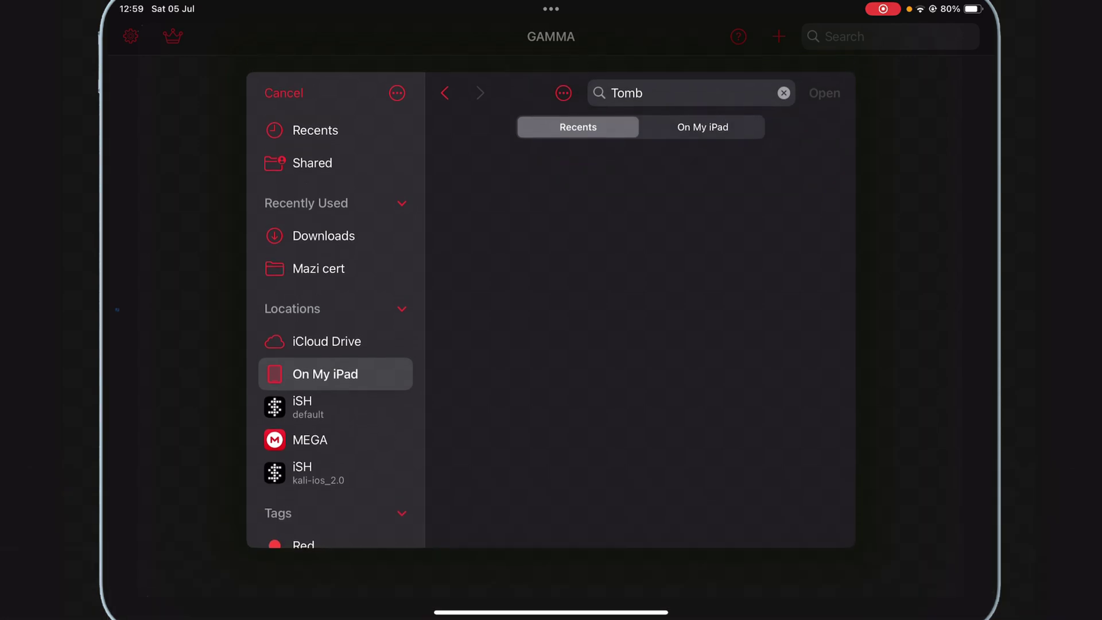
left_click(703, 127)
left_click(578, 127)
scroll(336, 345, "down", 4)
Import Tomb Raider (USA) (Rev 1).zip from the Downloads folder
left_click(335, 248)
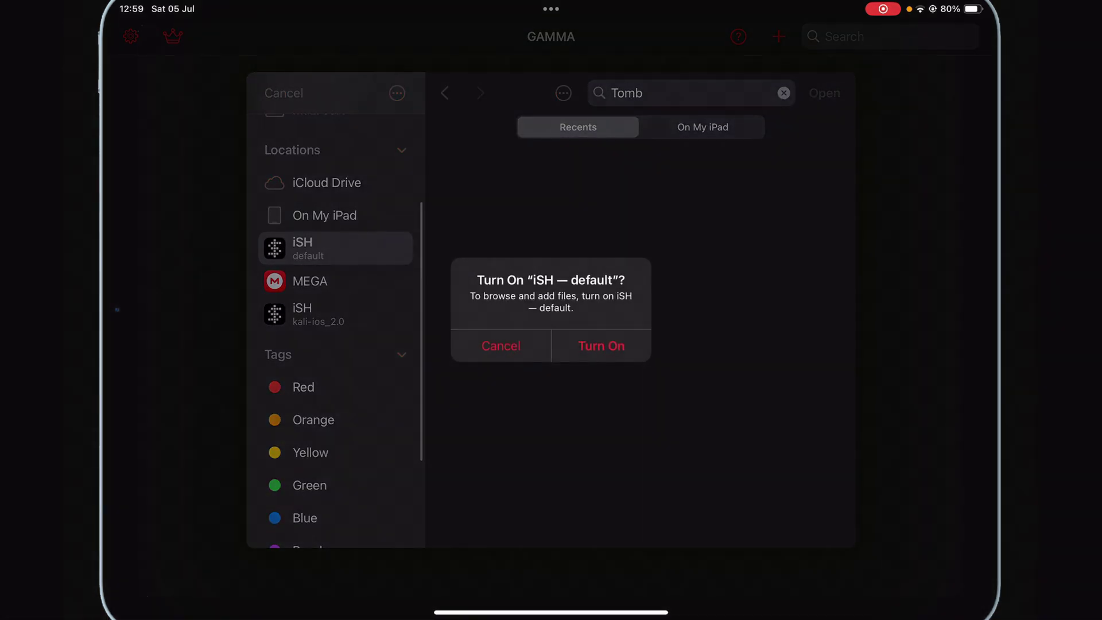
left_click(501, 345)
left_click(325, 215)
scroll(336, 258, "up", 4)
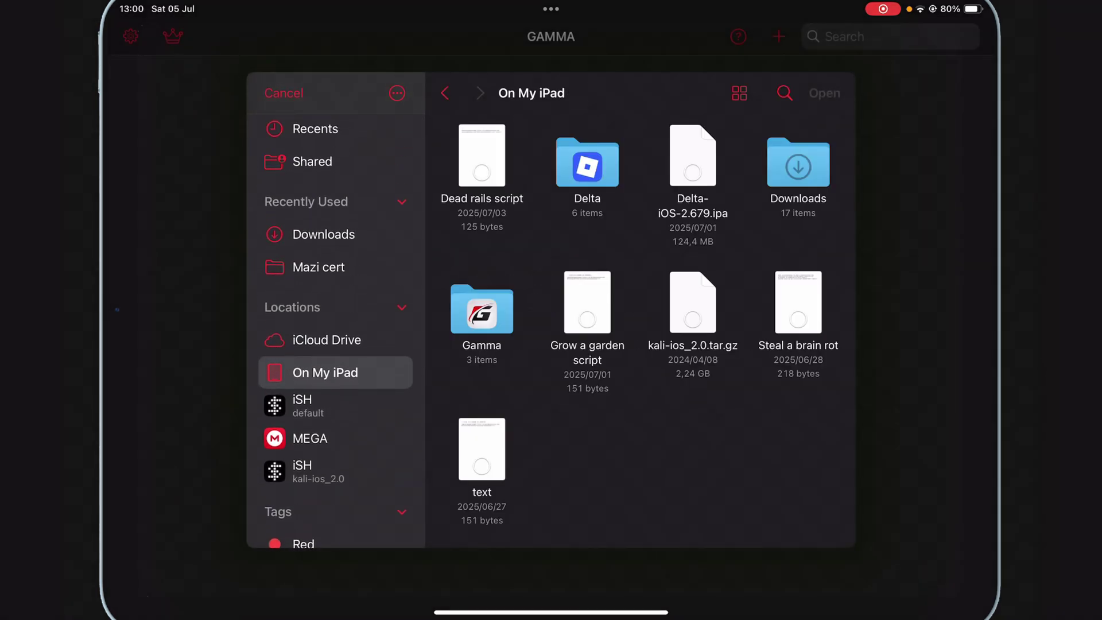
left_click(325, 234)
scroll(642, 344, "down", 5)
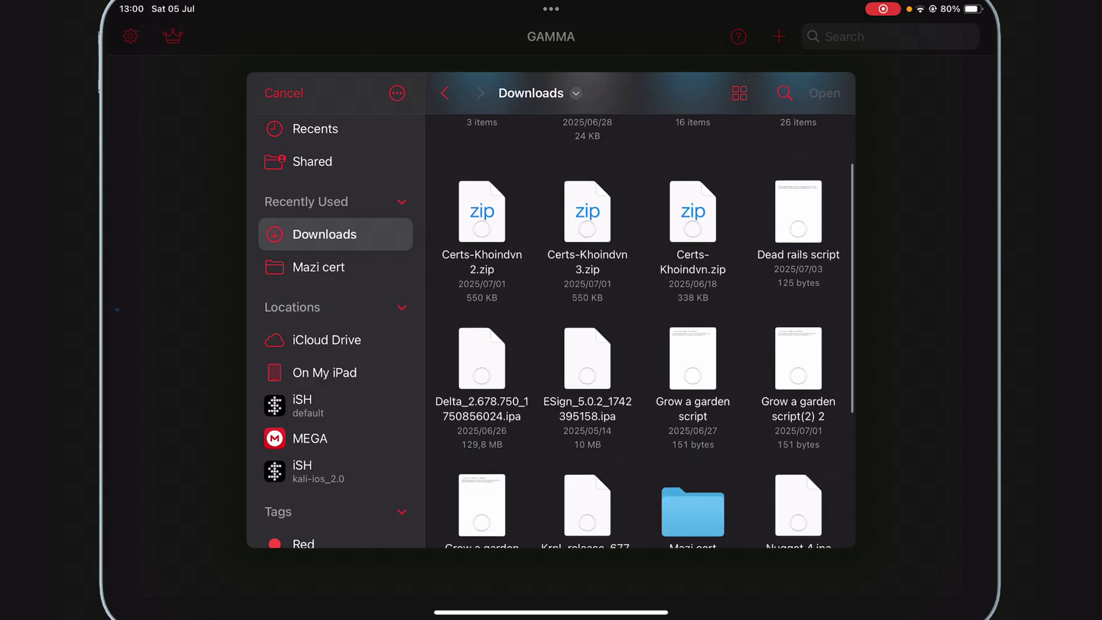
scroll(642, 344, "down", 3)
left_click(481, 456)
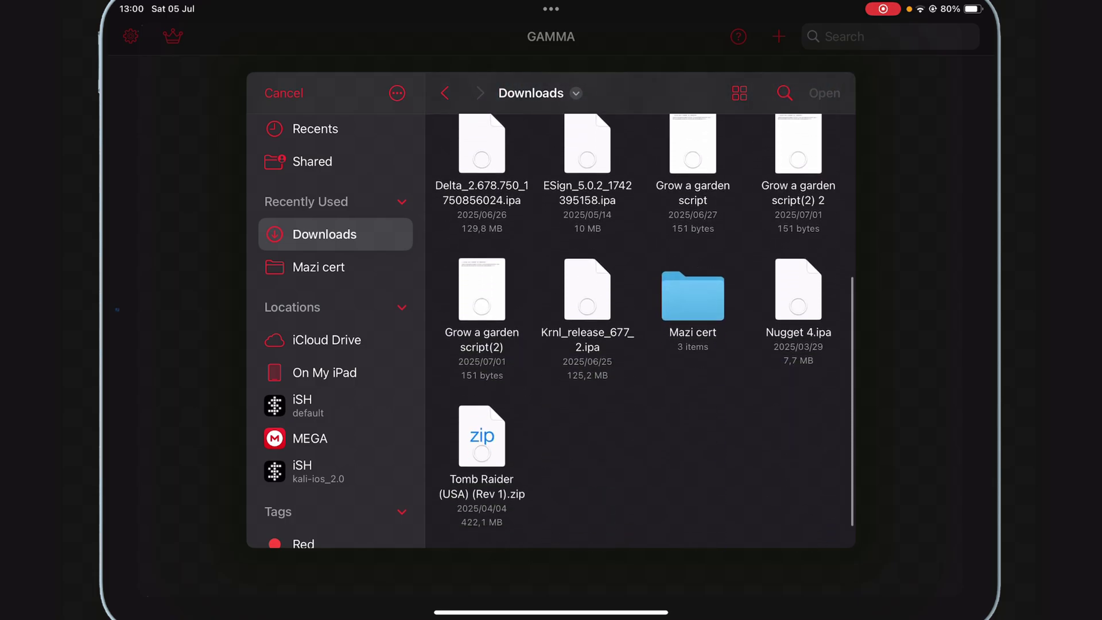
left_click(825, 94)
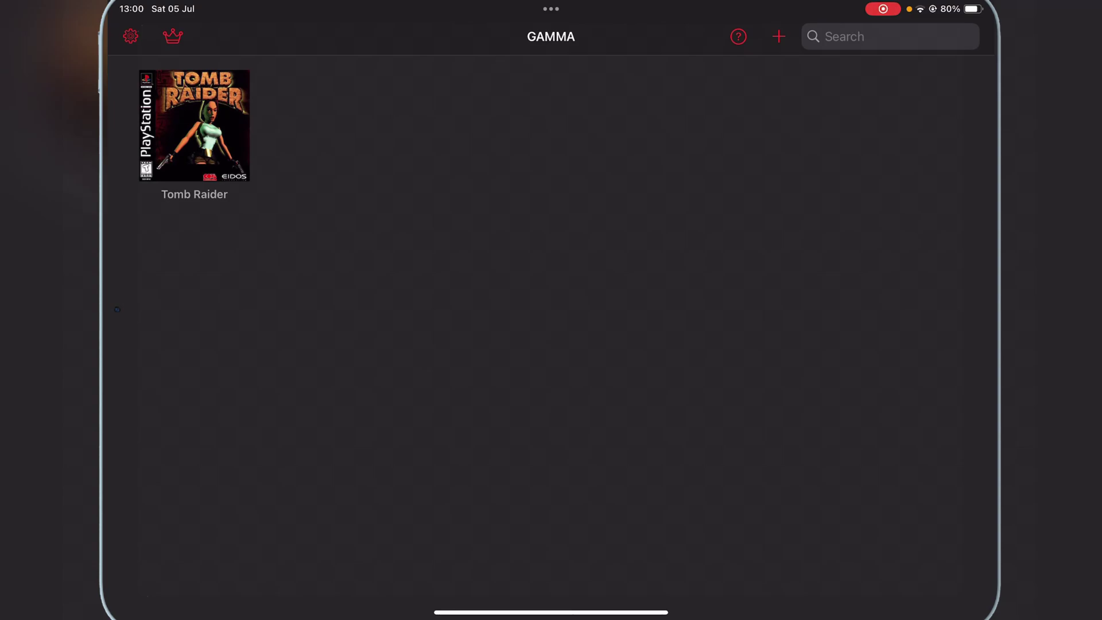
Launch Tomb Raider from the Gamma library and play with the on-screen controls
left_click(194, 127)
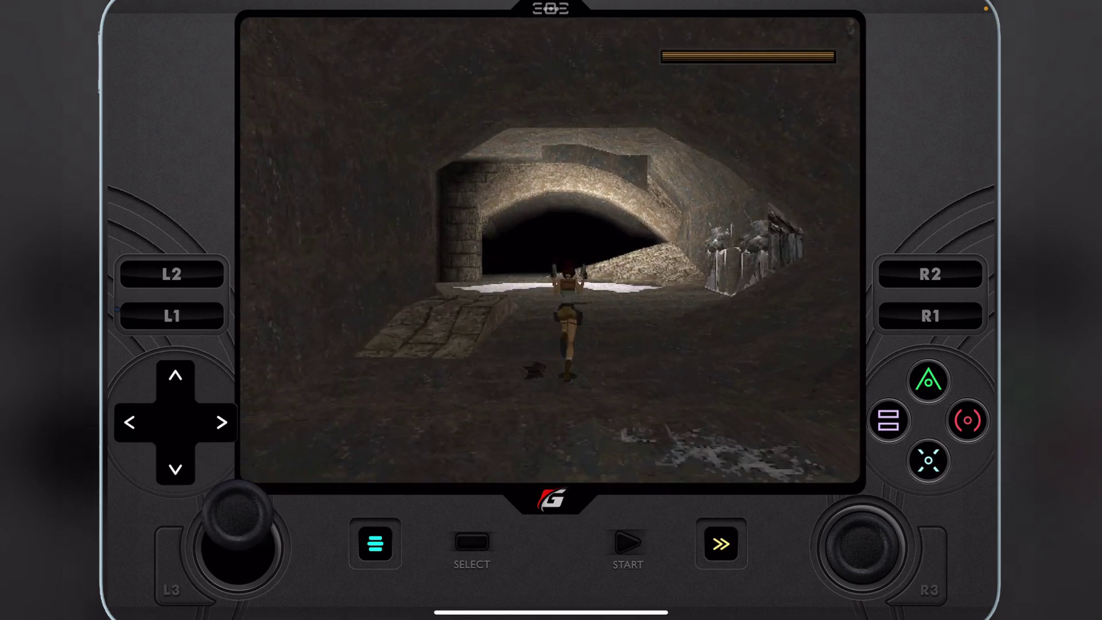
Toggle fast-forward on and off, then steer Lara through the cave with the joystick
left_click(722, 543)
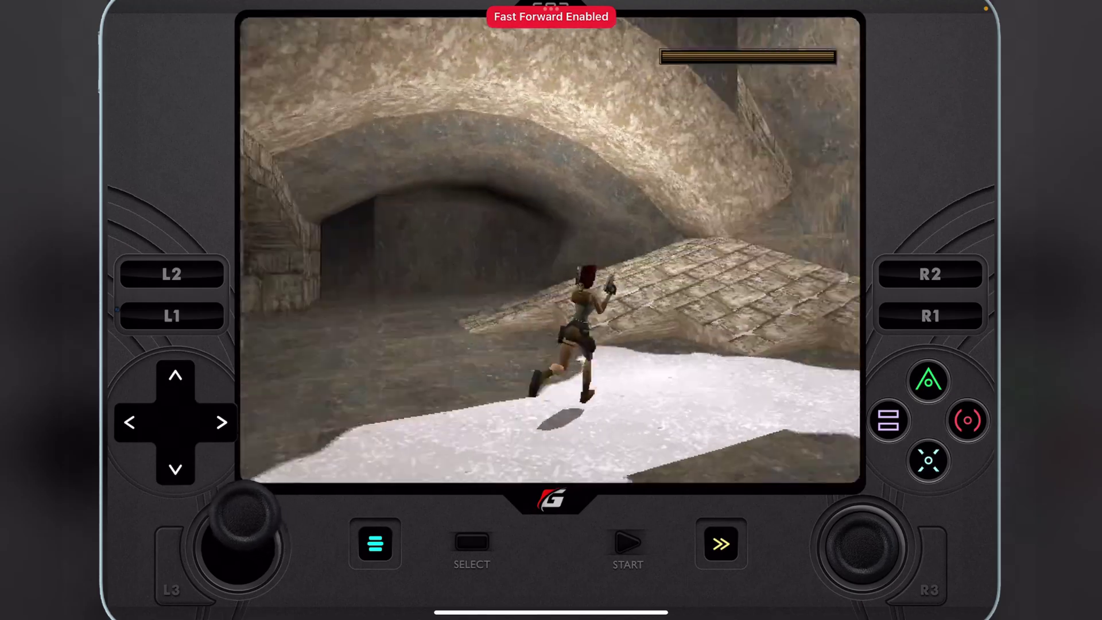
left_click(721, 543)
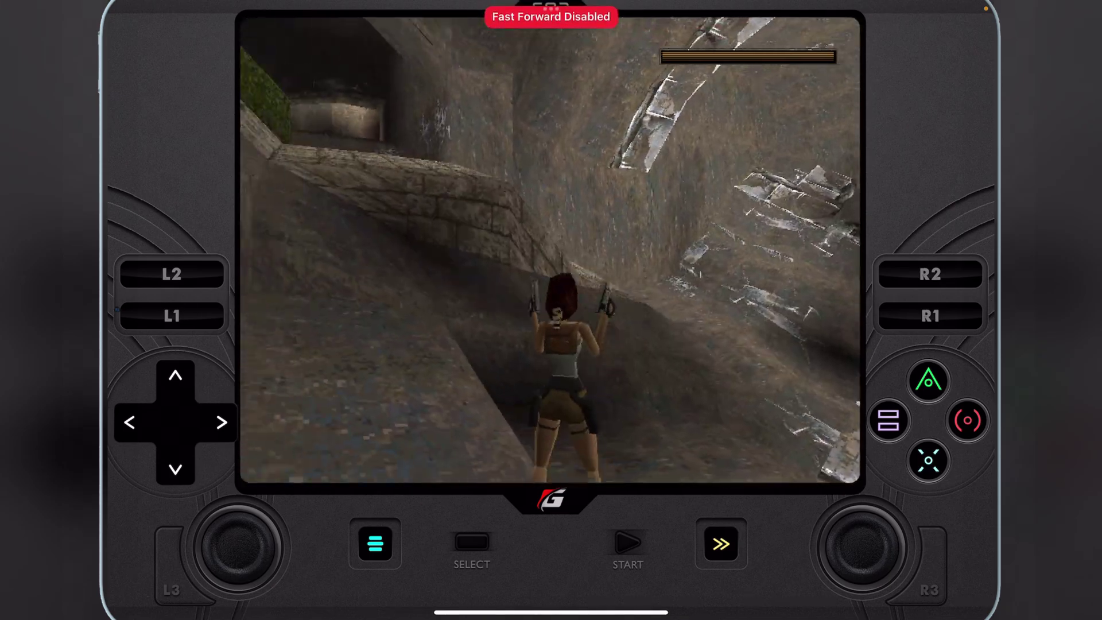
mouse_move(233, 546)
left_mouse_down()
mouse_move(269, 548)
mouse_move(241, 516)
mouse_move(211, 521)
mouse_move(237, 516)
mouse_move(213, 512)
mouse_move(250, 517)
mouse_move(236, 542)
left_mouse_up()
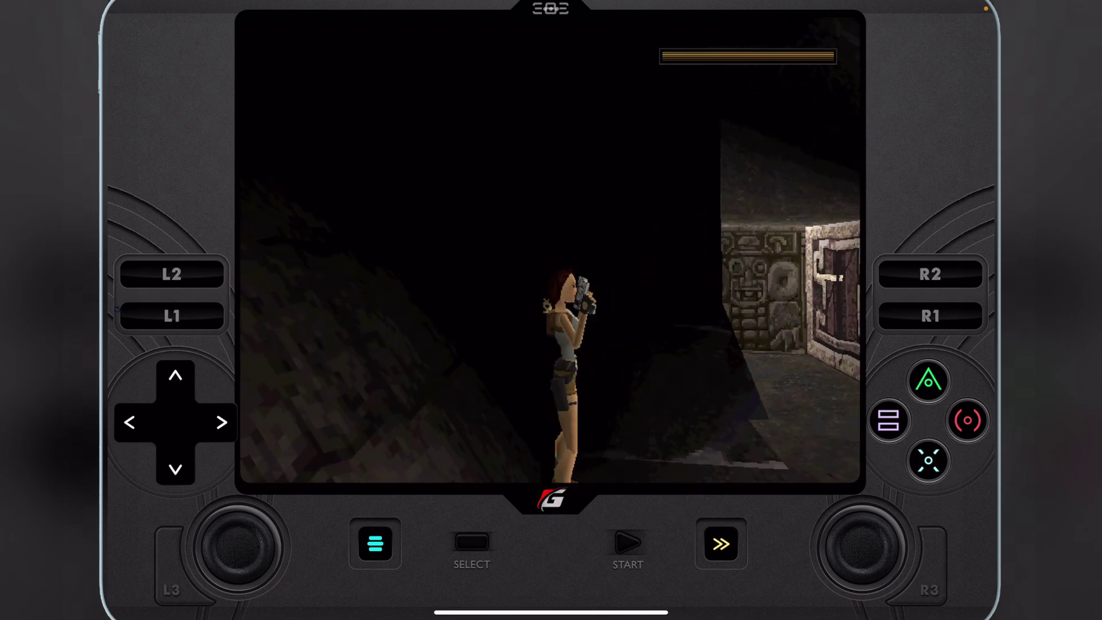
Exit the Gamma emulator back to the iPadOS Home Screen
key("super+h")
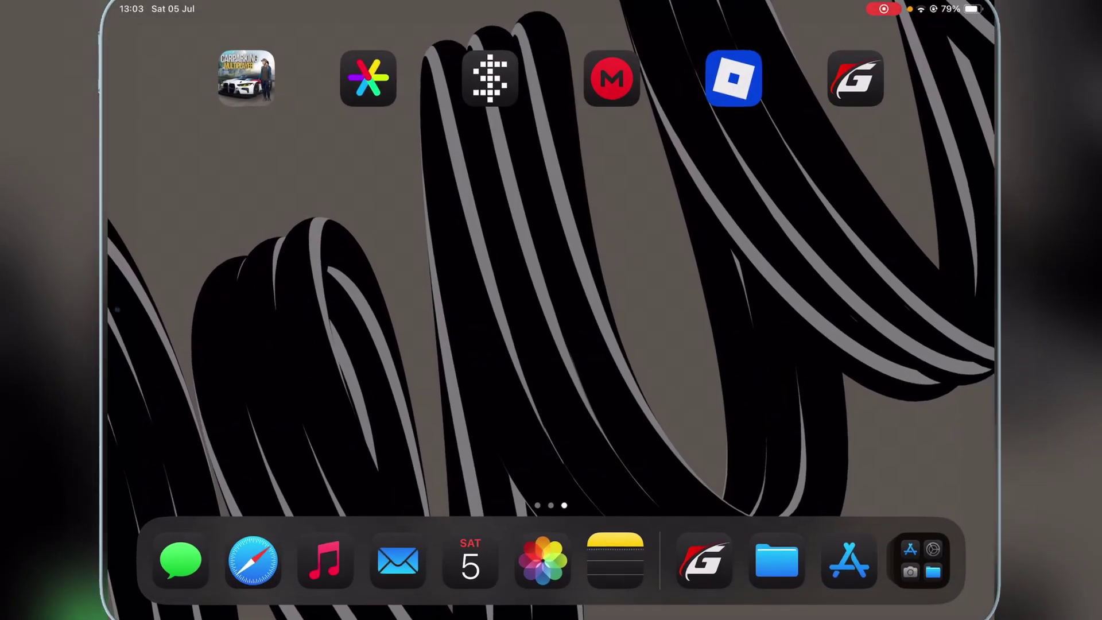